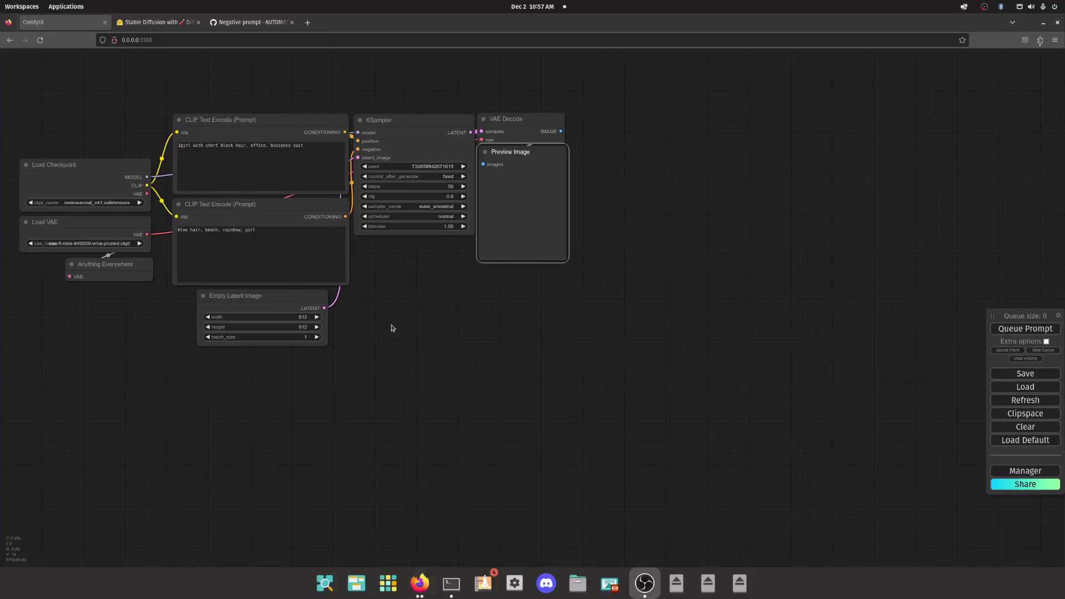
# Examine the workflow's checkpoint, KSampler settings and both CLIP Text Encode prompts.
pyautogui.moveTo(415, 300); pyautogui.dragTo(466, 338)
pyautogui.moveTo(163, 216); pyautogui.dragTo(164, 207)
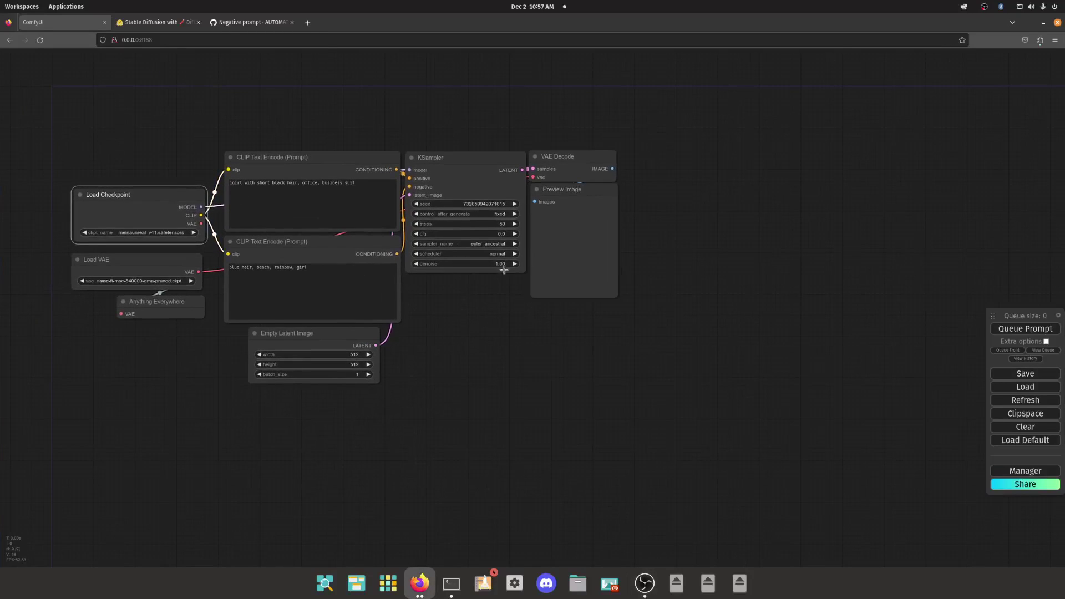
pyautogui.scroll(7, 512, 284)
pyautogui.moveTo(399, 288); pyautogui.dragTo(454, 308)
pyautogui.scroll(-4, 451, 308)
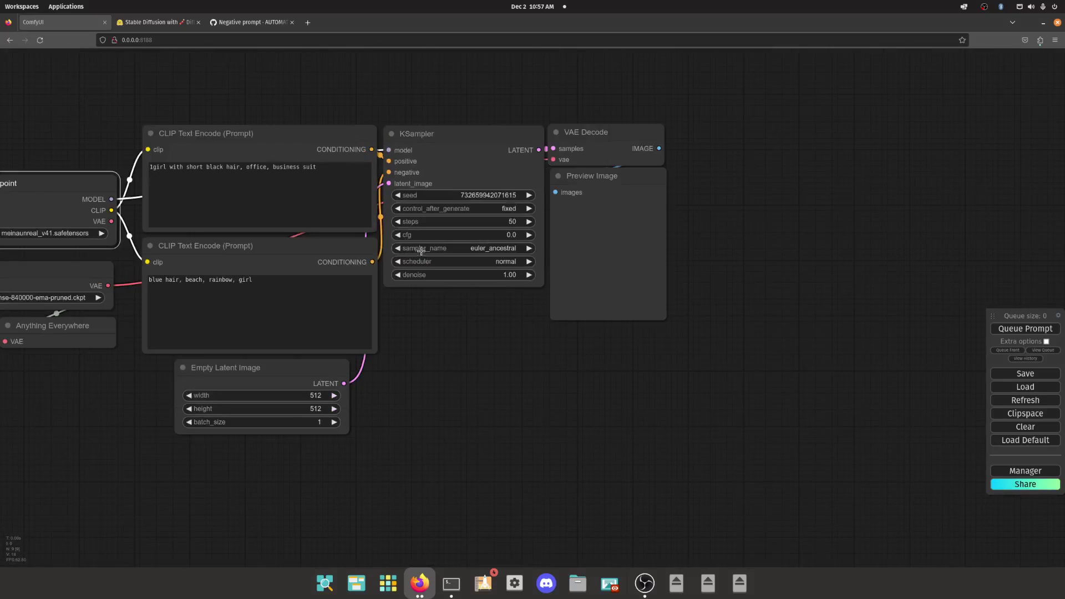
pyautogui.scroll(7, 421, 251)
pyautogui.scroll(-3, 404, 228)
pyautogui.moveTo(455, 353); pyautogui.dragTo(531, 360)
pyautogui.scroll(13, 96, 291)
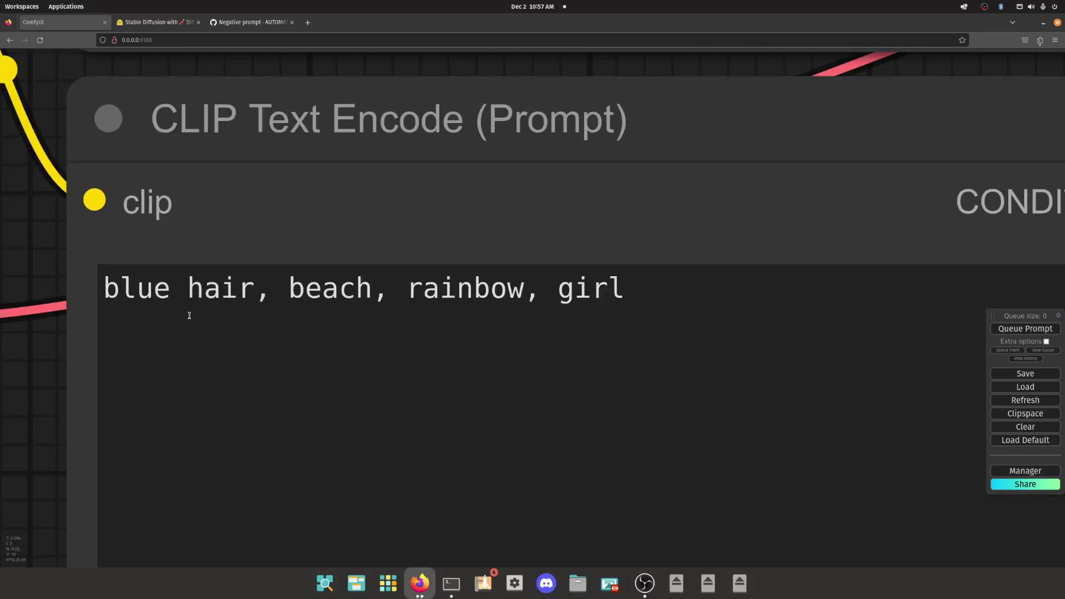
pyautogui.scroll(-12, 318, 340)
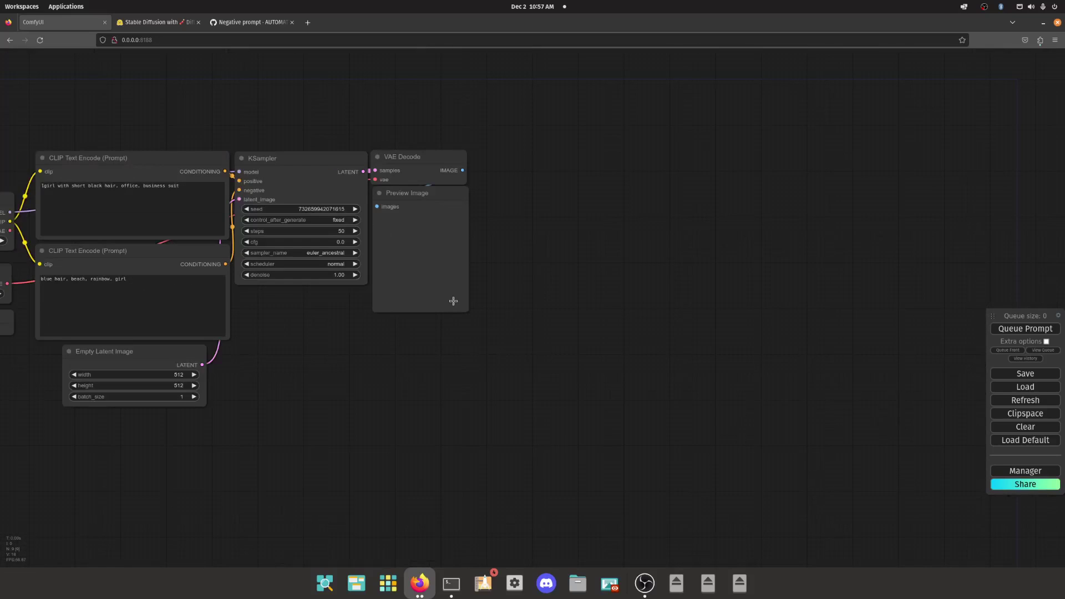
# Set the KSampler cfg to 7.0, queue the prompt and view the generated image in the Preview Image node.
pyautogui.click(283, 244)
pyautogui.moveTo(291, 245); pyautogui.dragTo(298, 245)
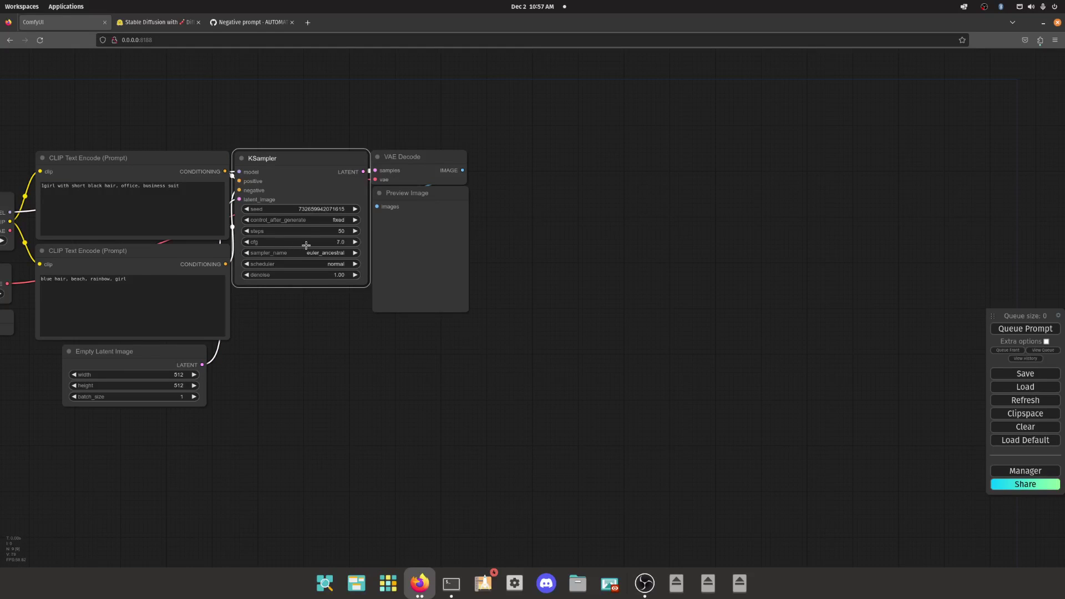
pyautogui.moveTo(79, 198); pyautogui.dragTo(249, 216)
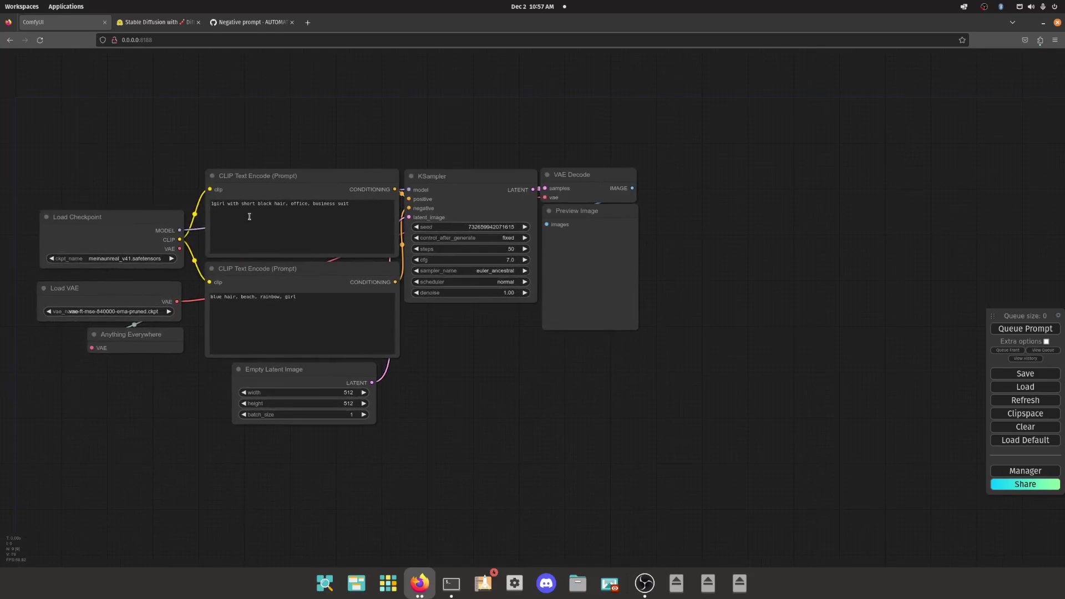
pyautogui.click(282, 204)
pyautogui.click(1015, 329)
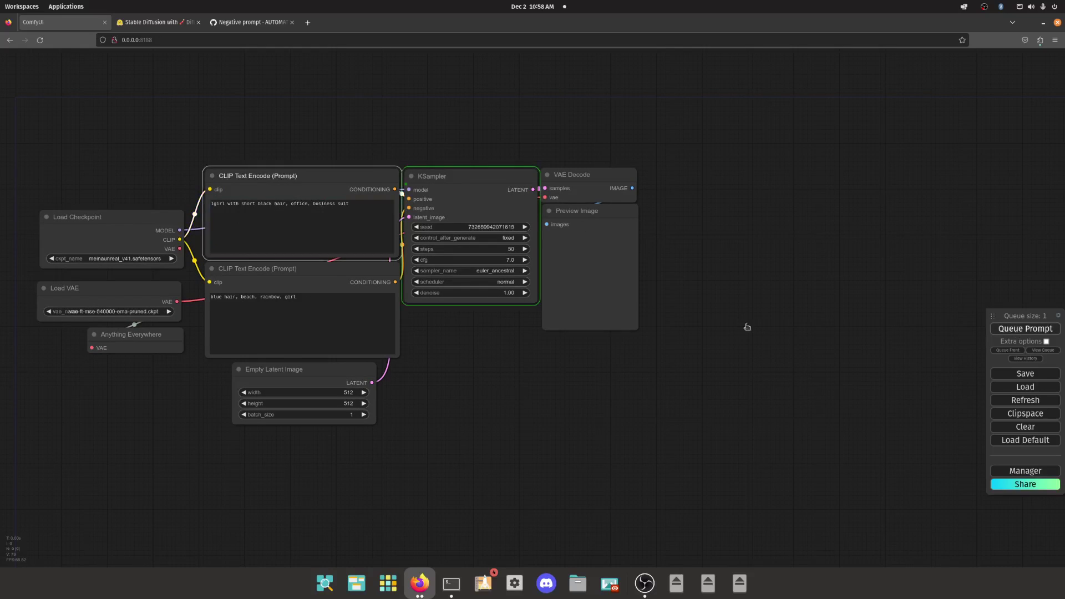
pyautogui.scroll(8, 646, 250)
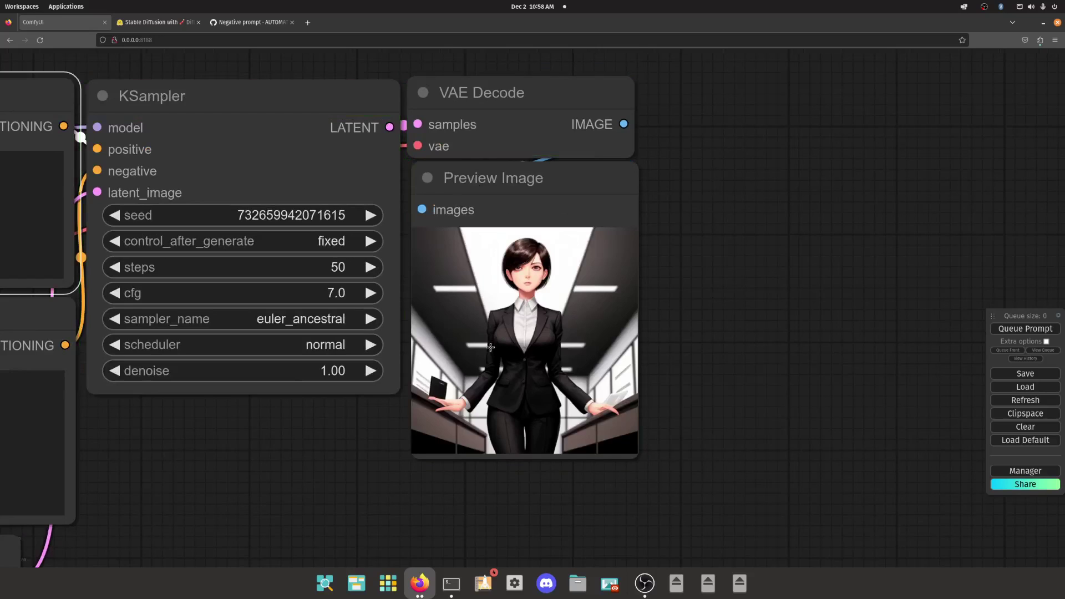
pyautogui.click(530, 283)
# Set the KSampler cfg to 0.0 and queue the prompt to generate a new image.
pyautogui.scroll(-6, 274, 508)
pyautogui.moveTo(274, 499); pyautogui.dragTo(545, 417)
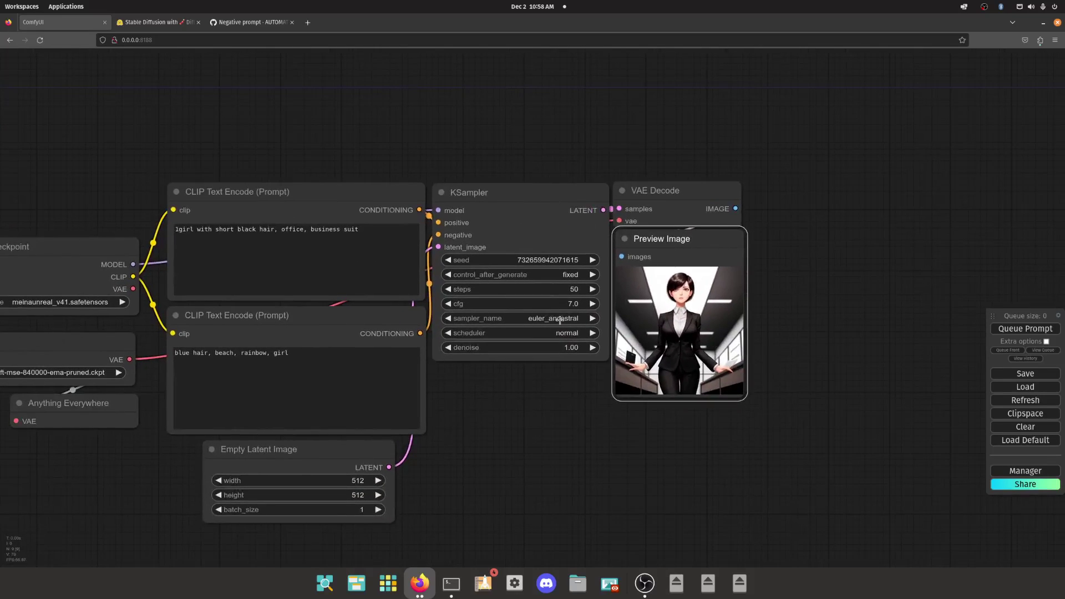
pyautogui.moveTo(563, 304); pyautogui.dragTo(236, 328)
pyautogui.click(535, 436)
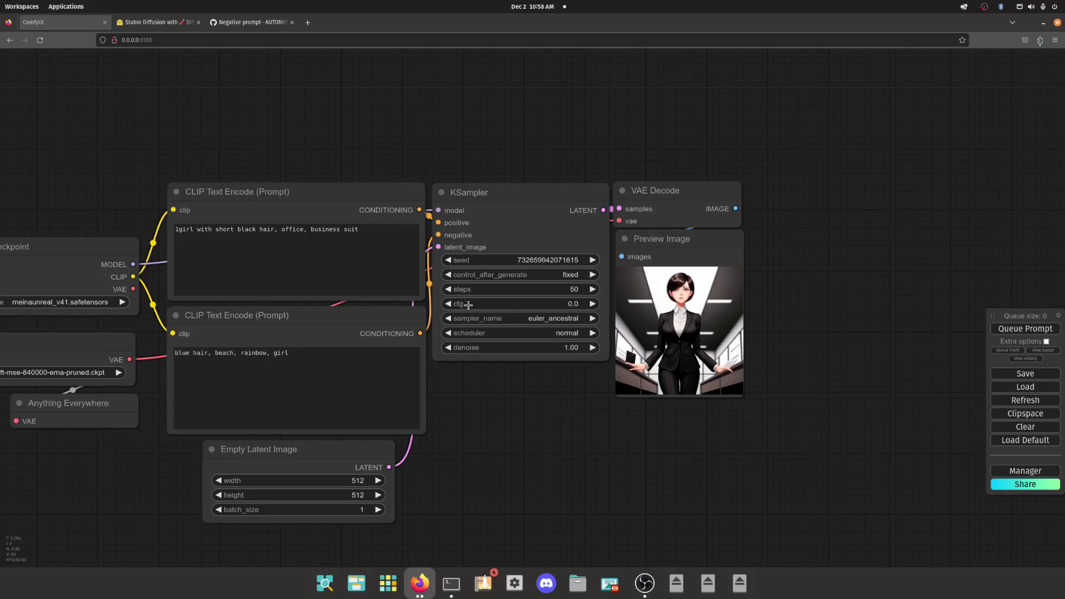
pyautogui.click(1015, 328)
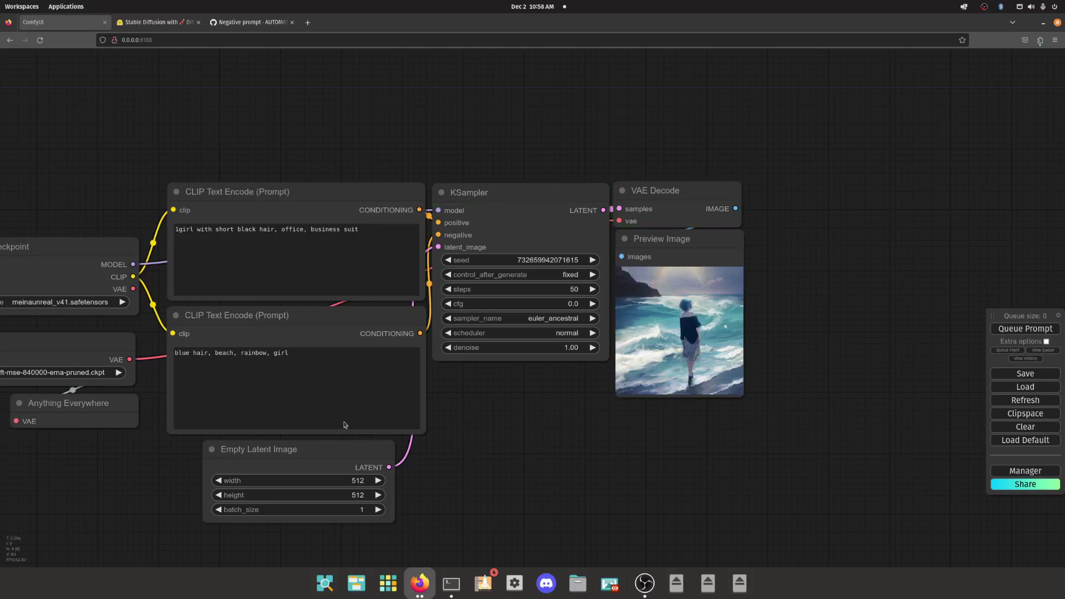
# Change "blue" to "red" in the negative prompt and generate the image.
pyautogui.click(191, 355)
pyautogui.click(289, 353)
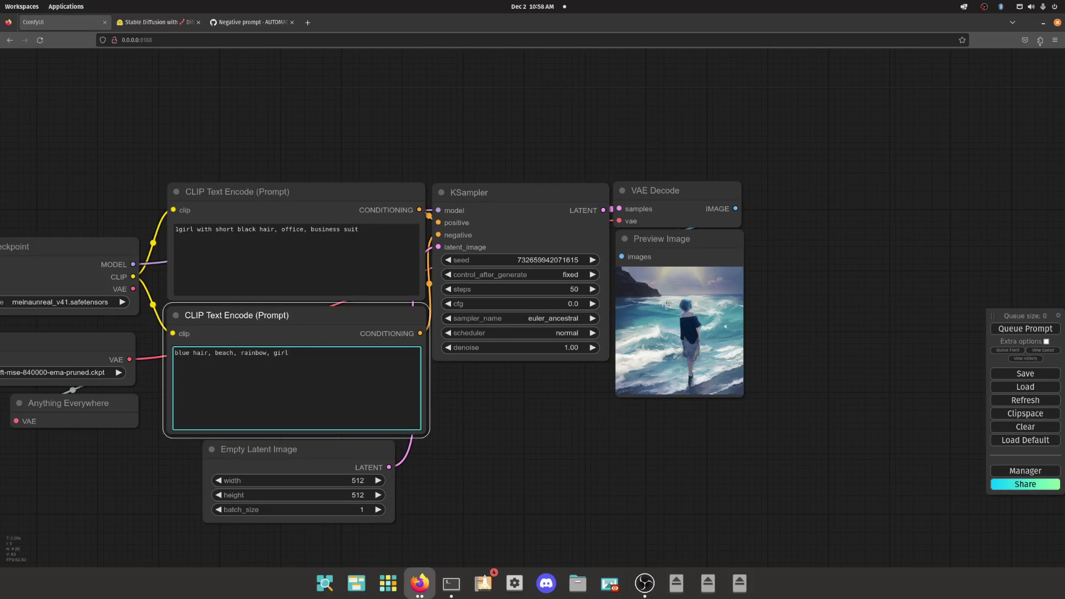
pyautogui.doubleClick(179, 353)
pyautogui.write('red')
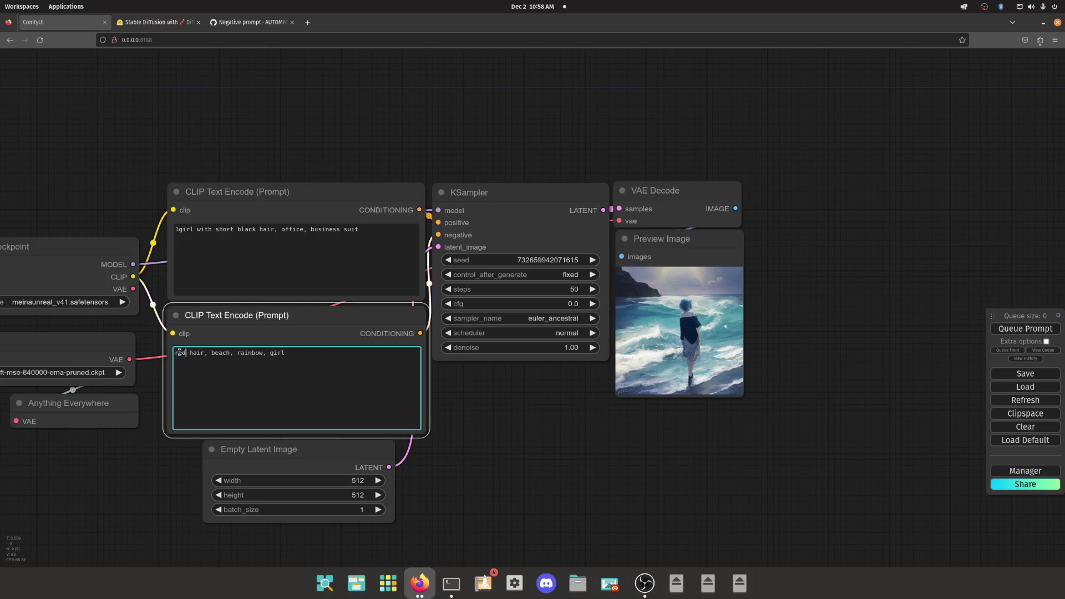
pyautogui.hotkey('ctrl', 'Return')
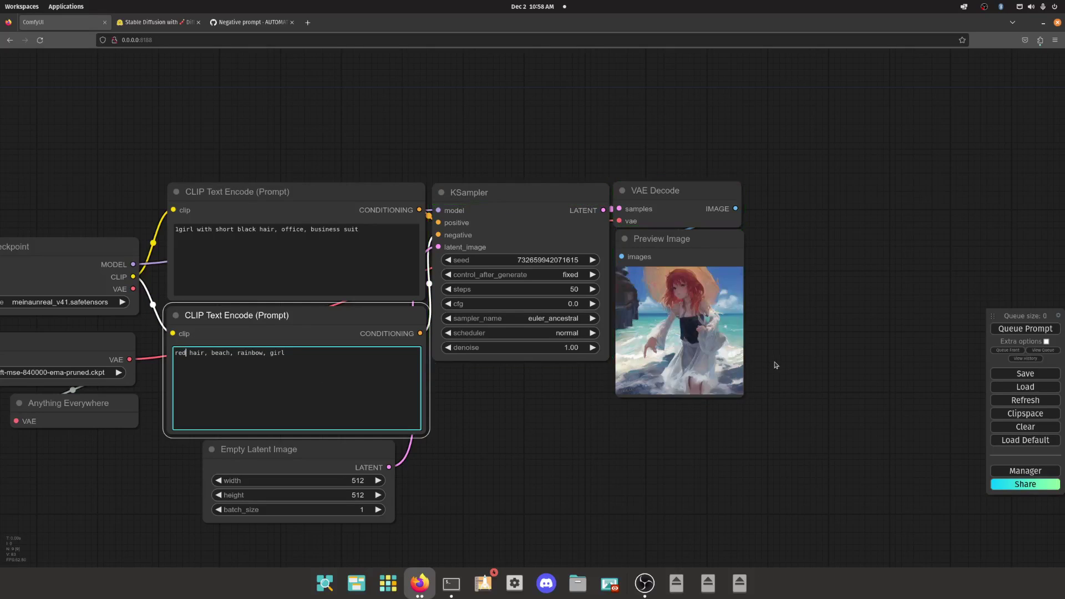
# Change the hair color in the negative prompt to "green" and generate the image again.
pyautogui.doubleClick(181, 352)
pyautogui.write('green')
pyautogui.hotkey('ctrl', 'Return')
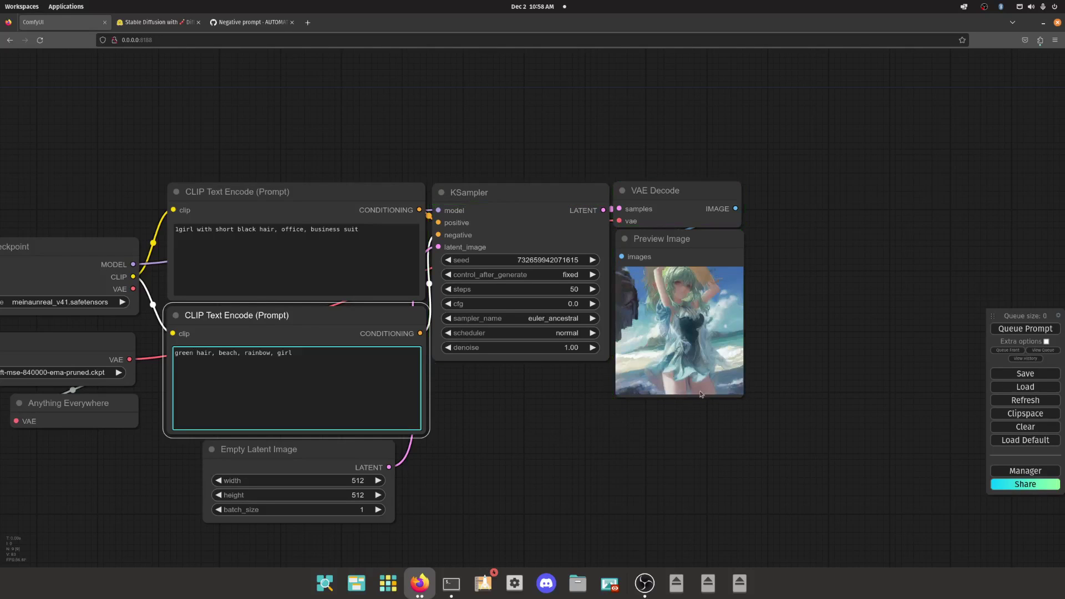
# Examine the generated preview up close, along with the negative prompt node and the KSampler's inputs and settings.
pyautogui.scroll(15, 732, 333)
pyautogui.scroll(-9, 527, 256)
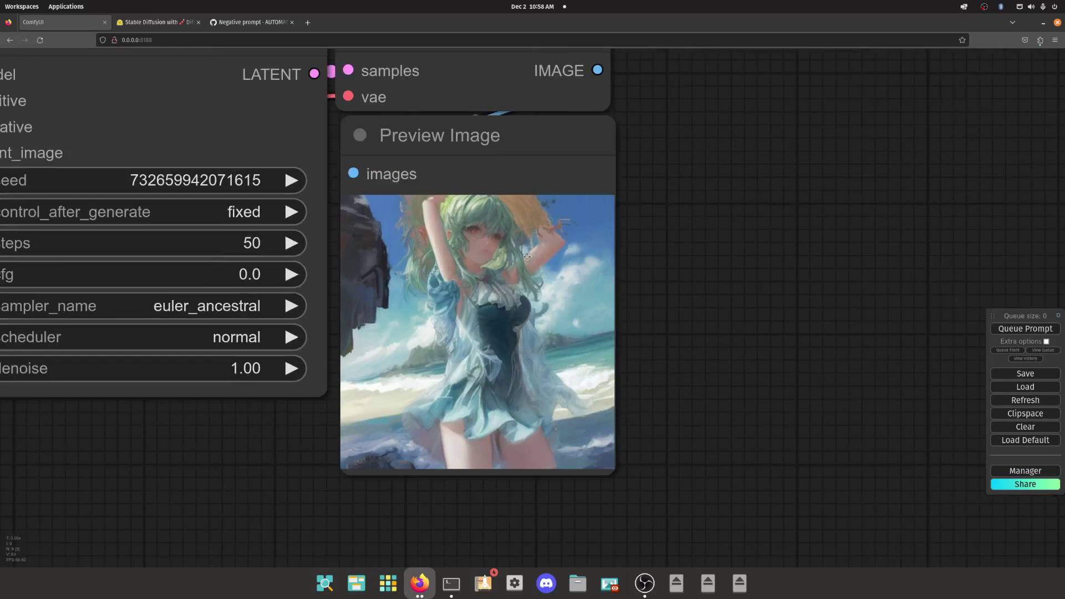
pyautogui.scroll(3, 467, 259)
pyautogui.scroll(-10, 466, 259)
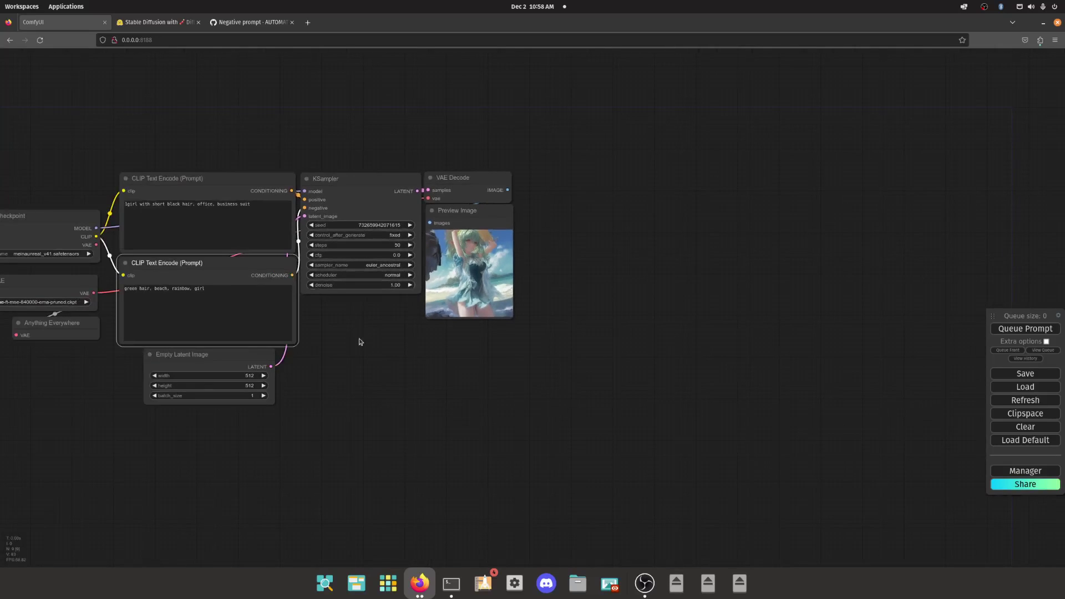
pyautogui.scroll(15, 390, 311)
pyautogui.scroll(-9, 391, 338)
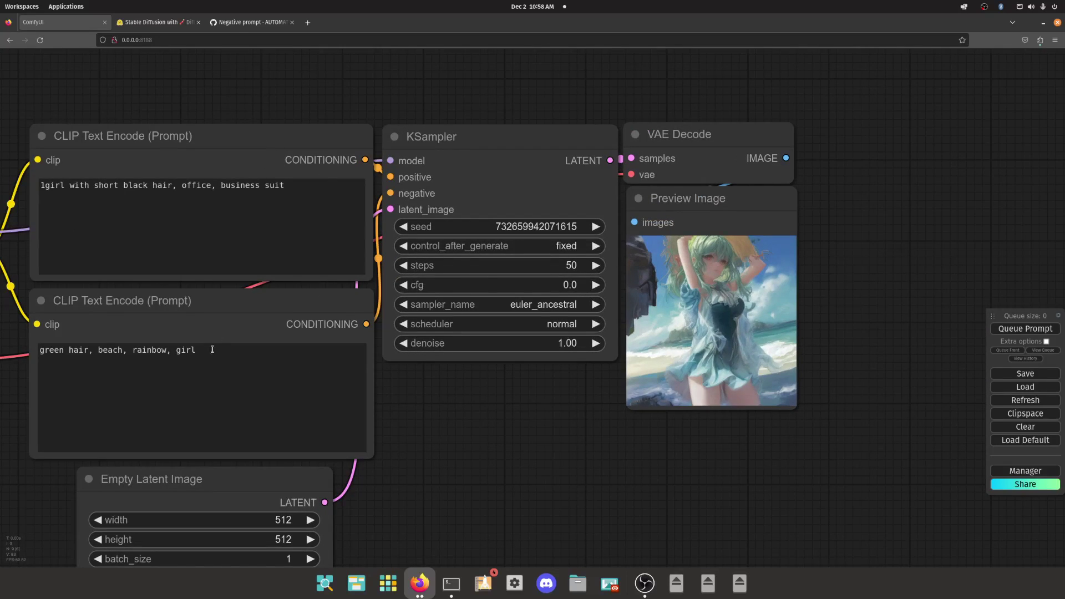
pyautogui.click(203, 309)
pyautogui.scroll(13, 422, 201)
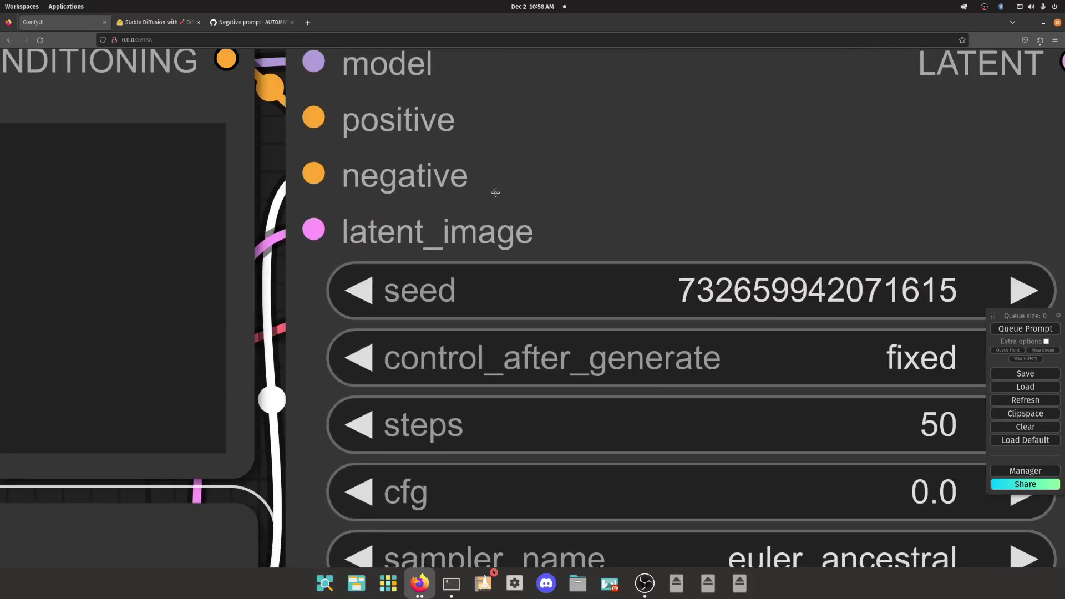
pyautogui.scroll(-10, 460, 188)
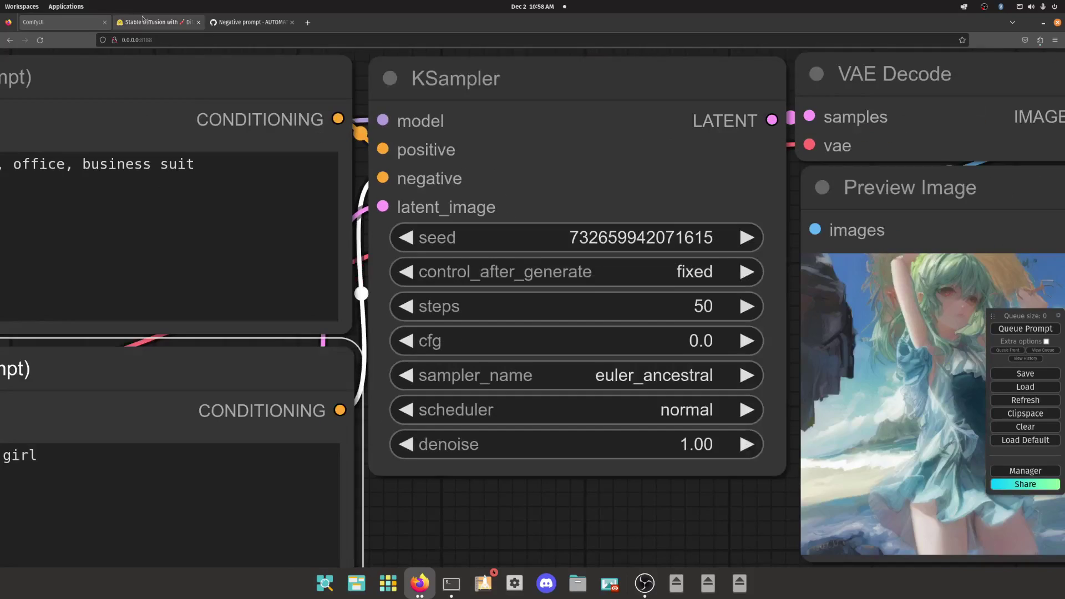
# Switch to the Hugging Face Stable Diffusion article and read the passage on unconditional text embeddings and empty text for classifier-free guidance.
pyautogui.click(156, 22)
pyautogui.doubleClick(464, 276)
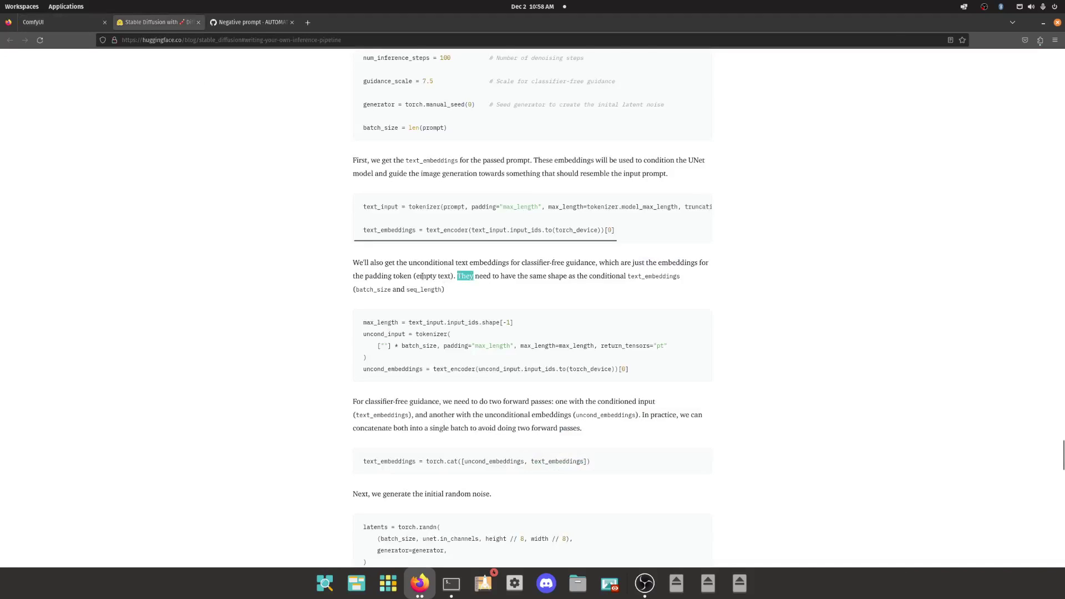
pyautogui.doubleClick(425, 276)
pyautogui.doubleClick(447, 277)
pyautogui.moveTo(416, 276); pyautogui.dragTo(441, 276)
pyautogui.click(441, 276)
pyautogui.moveTo(512, 263); pyautogui.dragTo(585, 263)
pyautogui.click(433, 263)
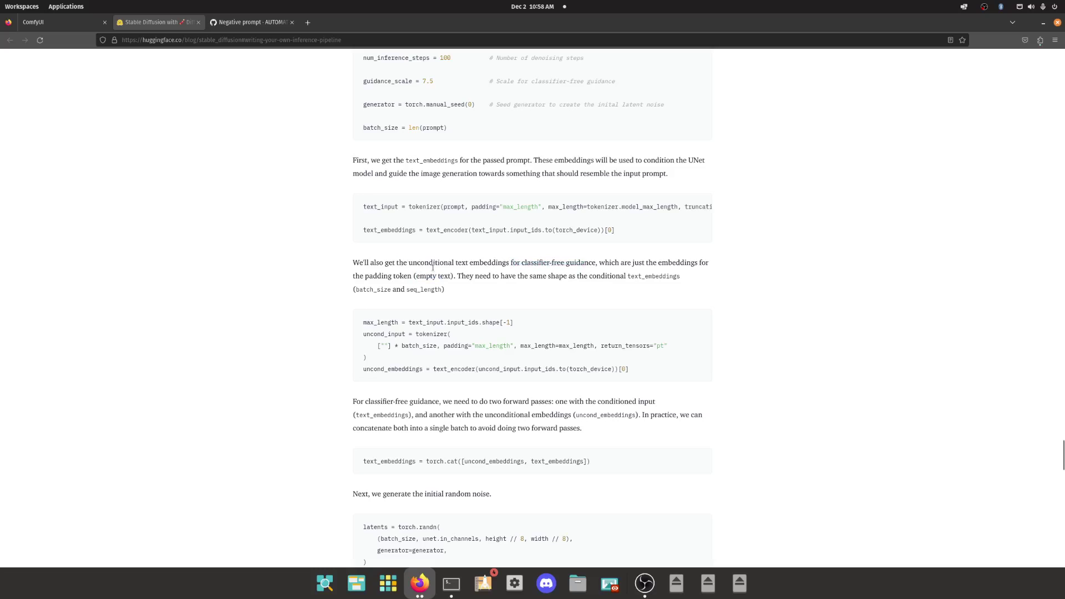
pyautogui.moveTo(412, 263); pyautogui.dragTo(484, 265)
pyautogui.click(467, 275)
pyautogui.moveTo(415, 276); pyautogui.dragTo(449, 275)
# Return to ComfyUI and review the positive prompt, the negative prompt and the KSampler's cfg value.
pyautogui.click(71, 23)
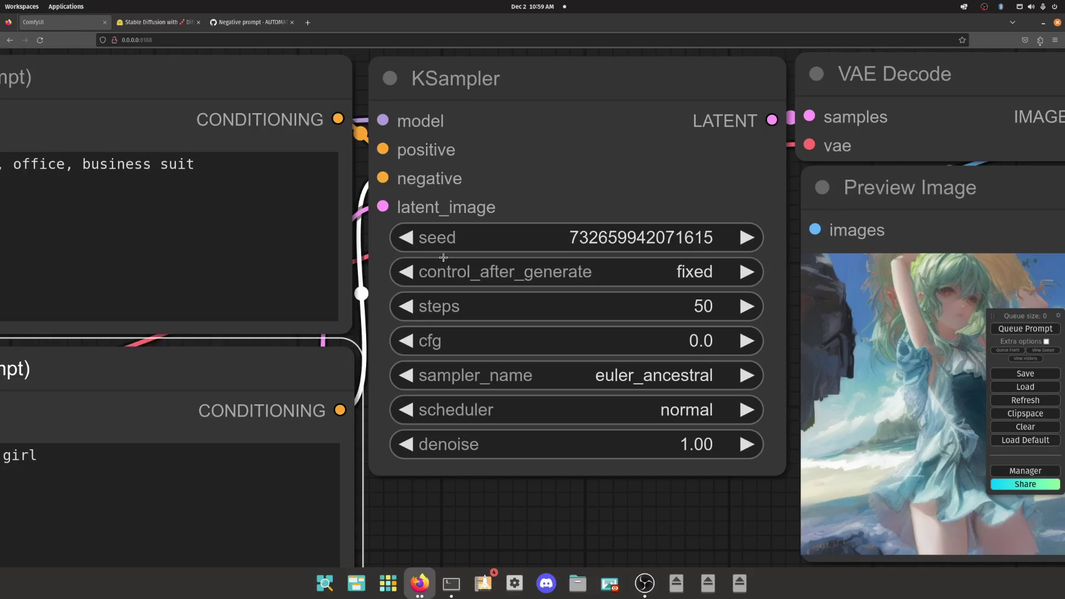
pyautogui.scroll(-7, 405, 240)
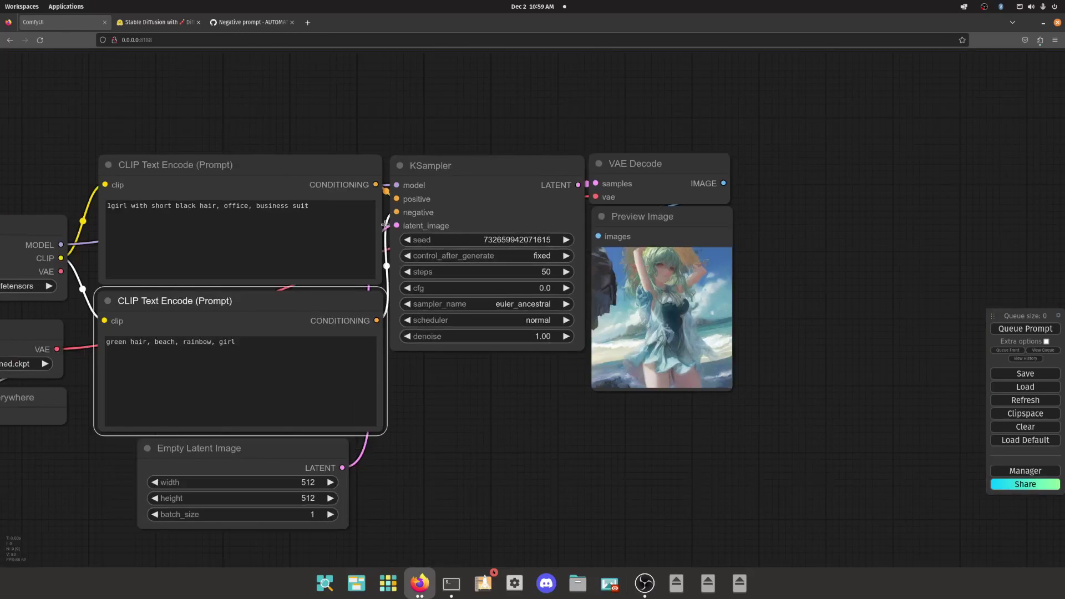
pyautogui.click(244, 188)
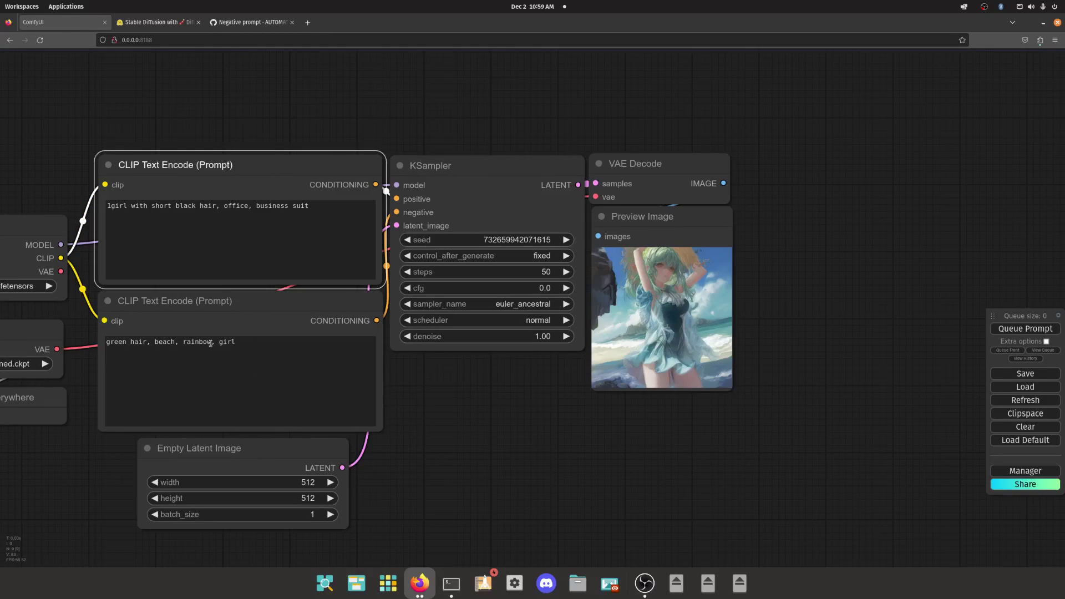
pyautogui.click(234, 324)
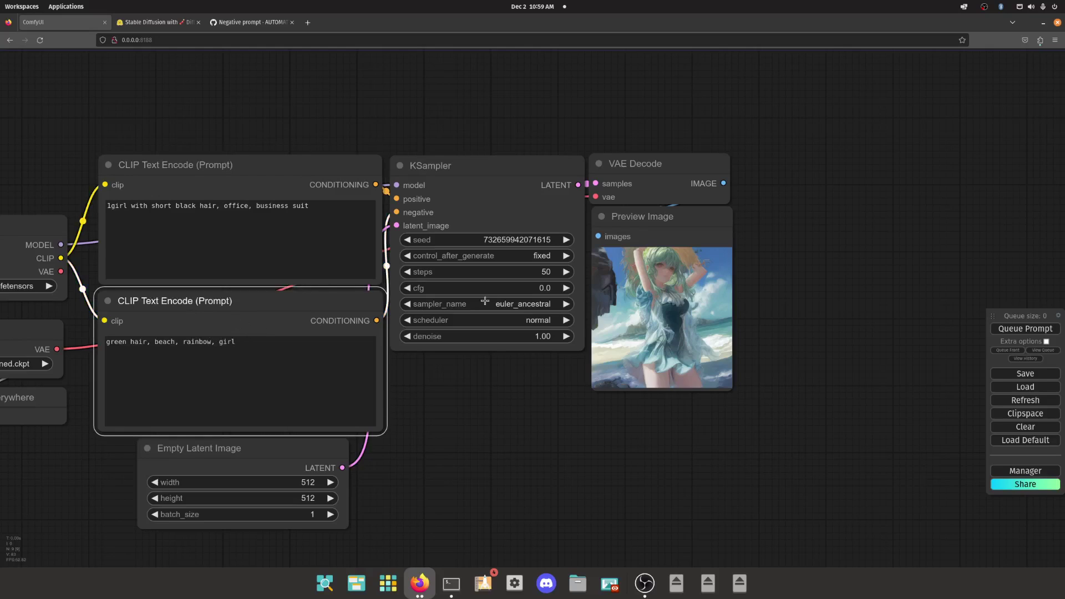
pyautogui.moveTo(487, 287); pyautogui.dragTo(379, 292)
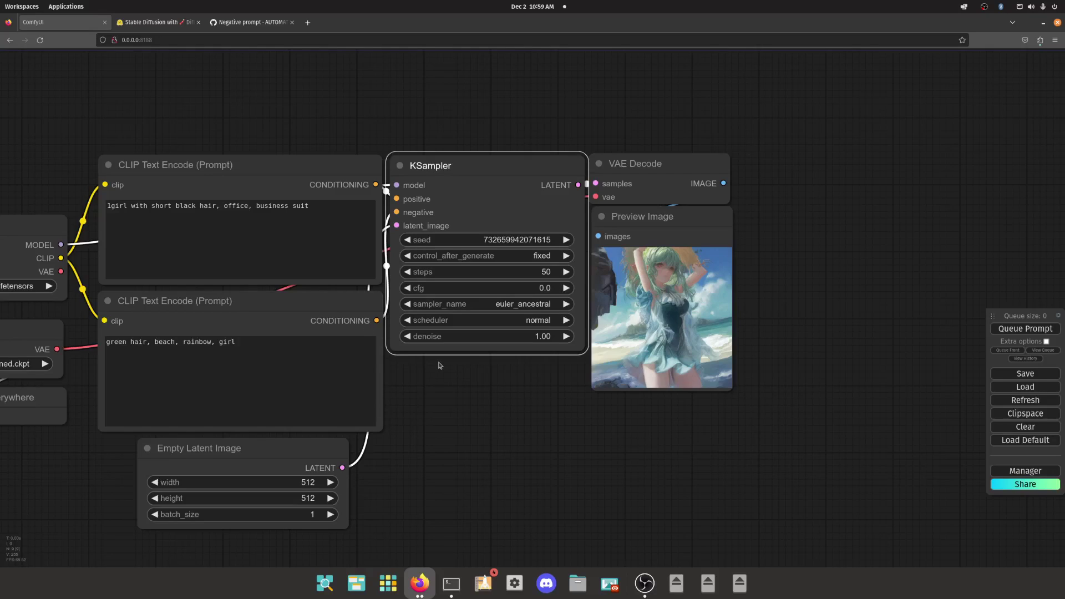
pyautogui.click(458, 376)
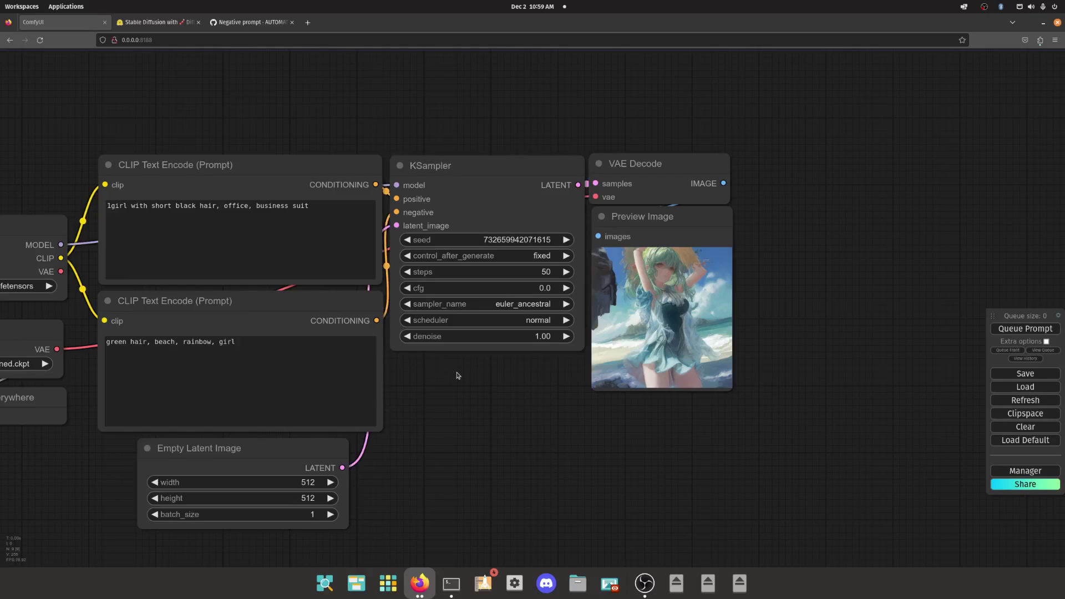
# Open the AUTOMATIC1111 "Negative prompt" wiki page, read how it works and compare it with the Hugging Face article.
pyautogui.click(244, 22)
pyautogui.tripleClick(312, 110)
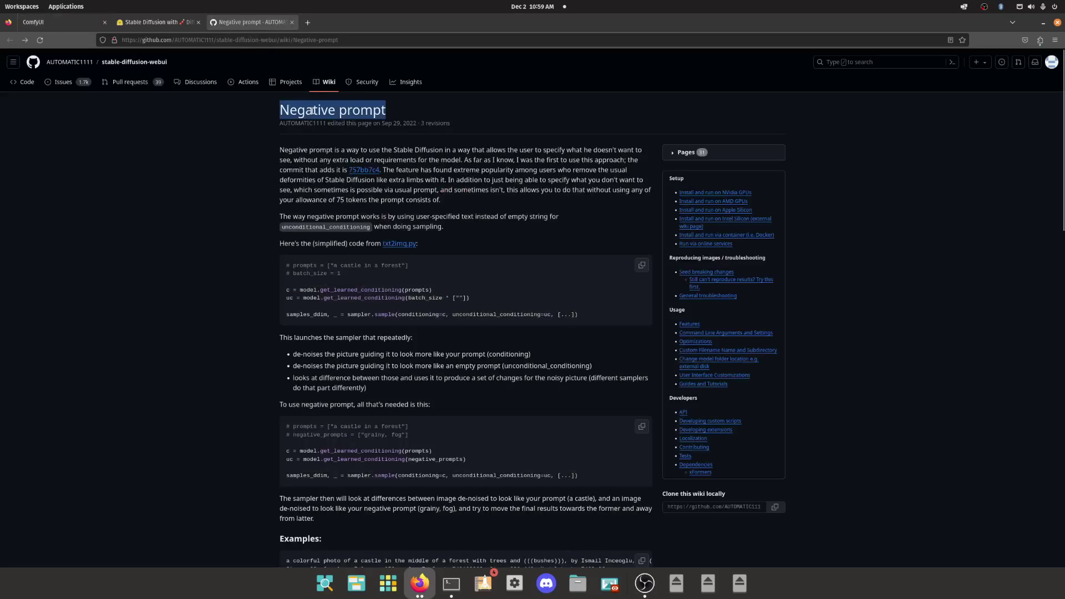
pyautogui.click(61, 23)
pyautogui.click(247, 22)
pyautogui.scroll(-3, 354, 174)
pyautogui.scroll(5, 347, 199)
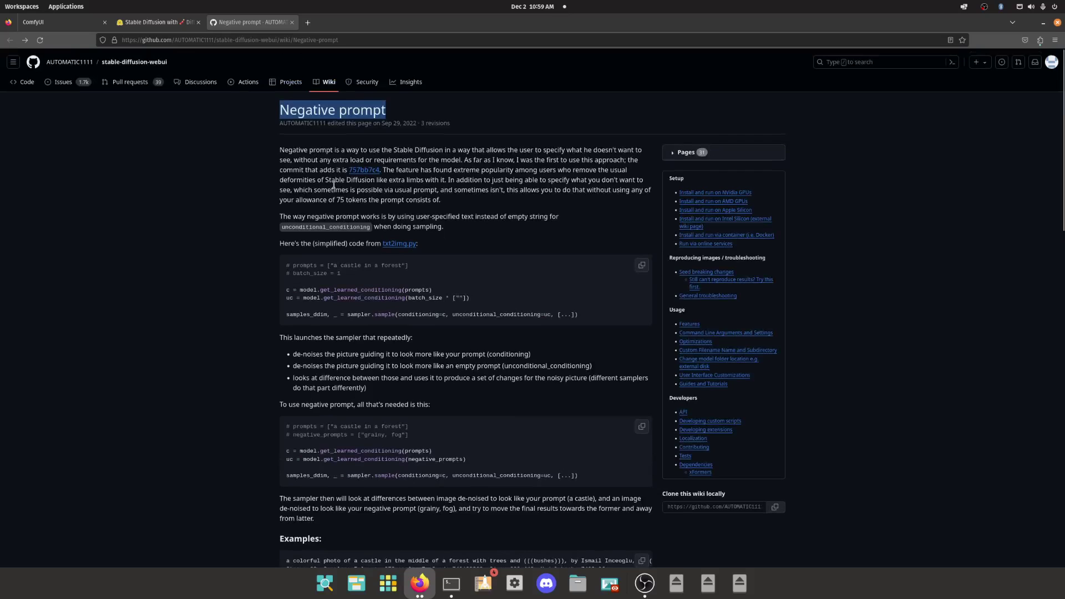
pyautogui.click(154, 22)
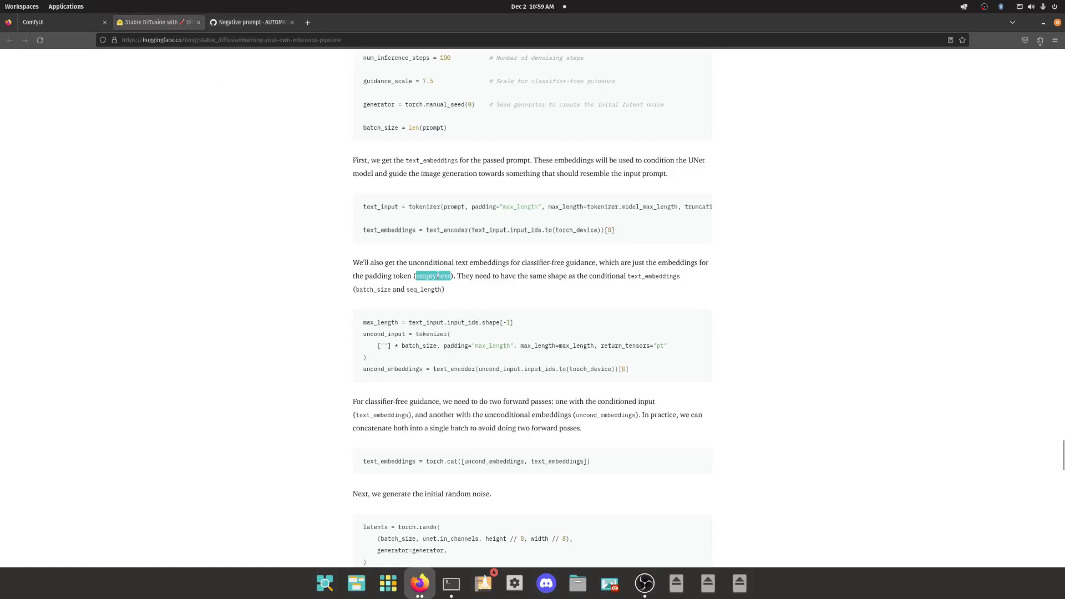
pyautogui.click(250, 22)
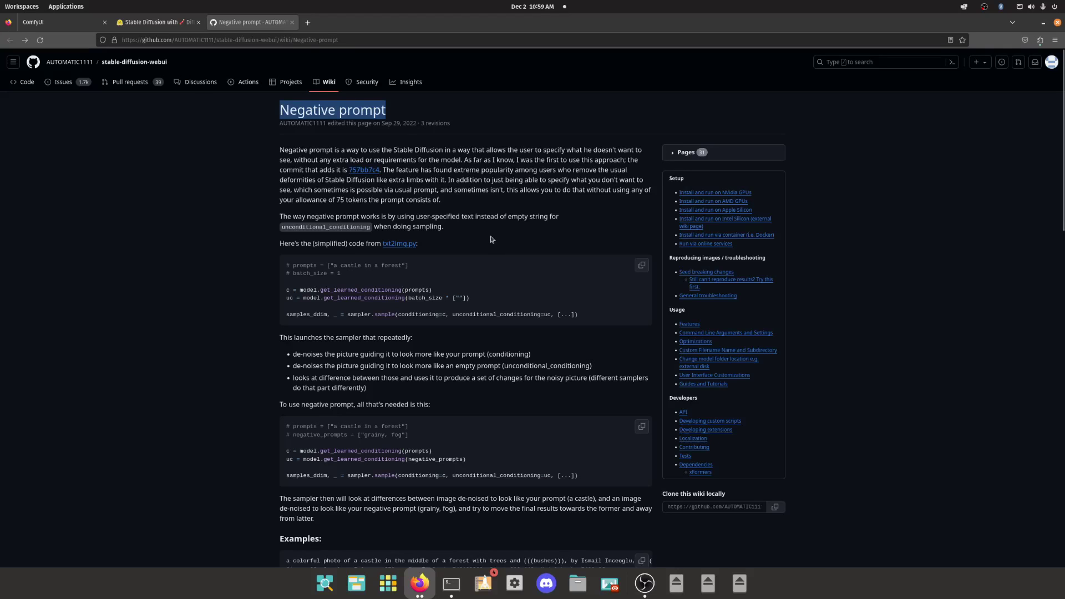
# Go back to the ComfyUI workflow and check its negative conditioning input against the Hugging Face article.
pyautogui.hotkey('ctrl', 'shift', 'Tab')
pyautogui.hotkey('ctrl', 'shift', 'Tab')
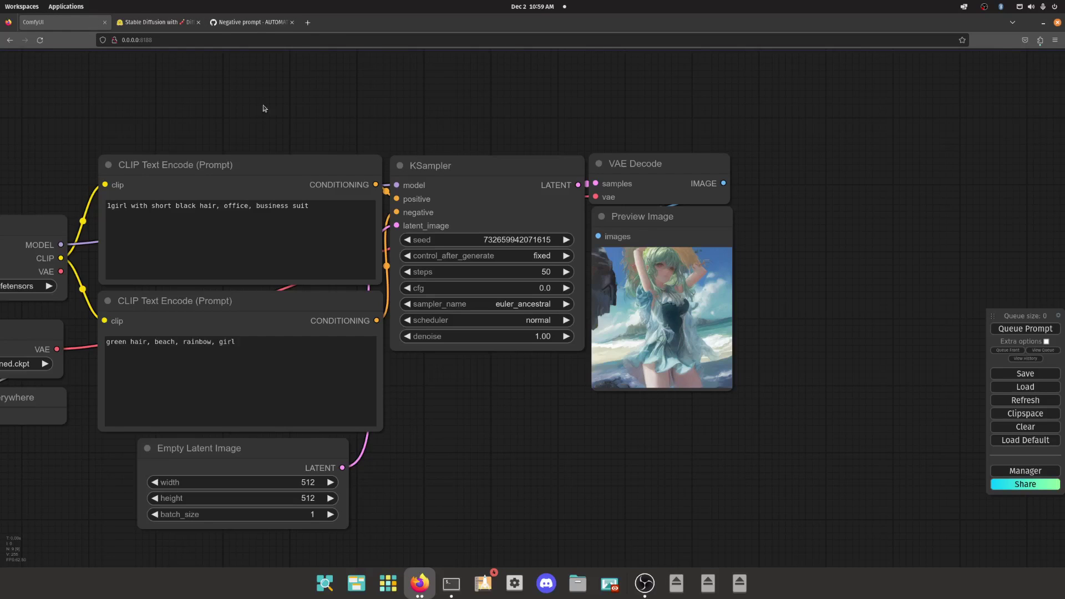
pyautogui.scroll(-2, 438, 337)
pyautogui.moveTo(460, 397); pyautogui.dragTo(478, 394)
pyautogui.click(167, 23)
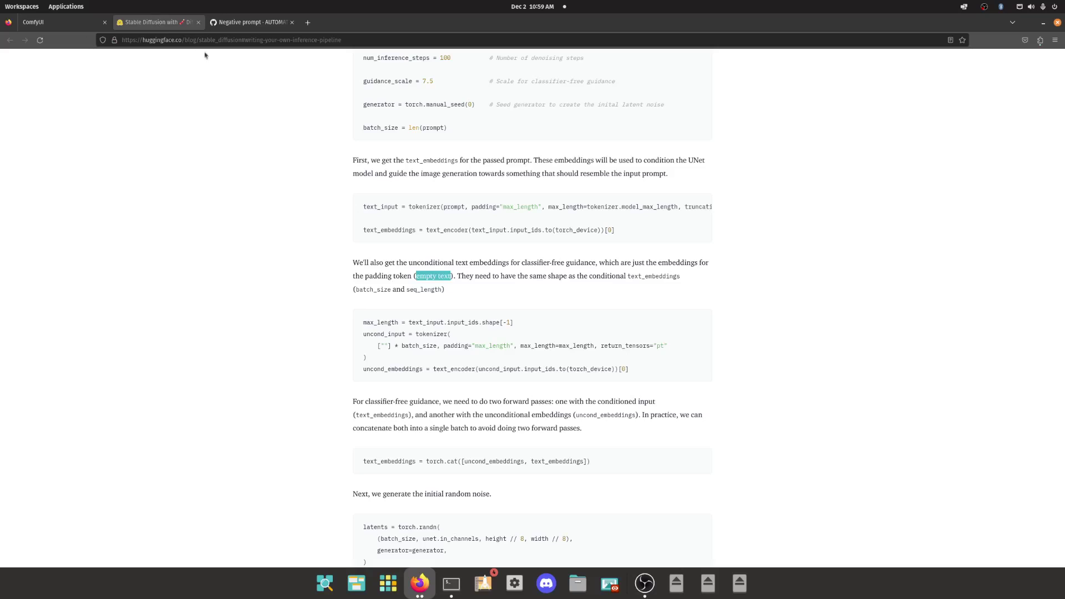
pyautogui.click(61, 22)
pyautogui.scroll(3, 438, 244)
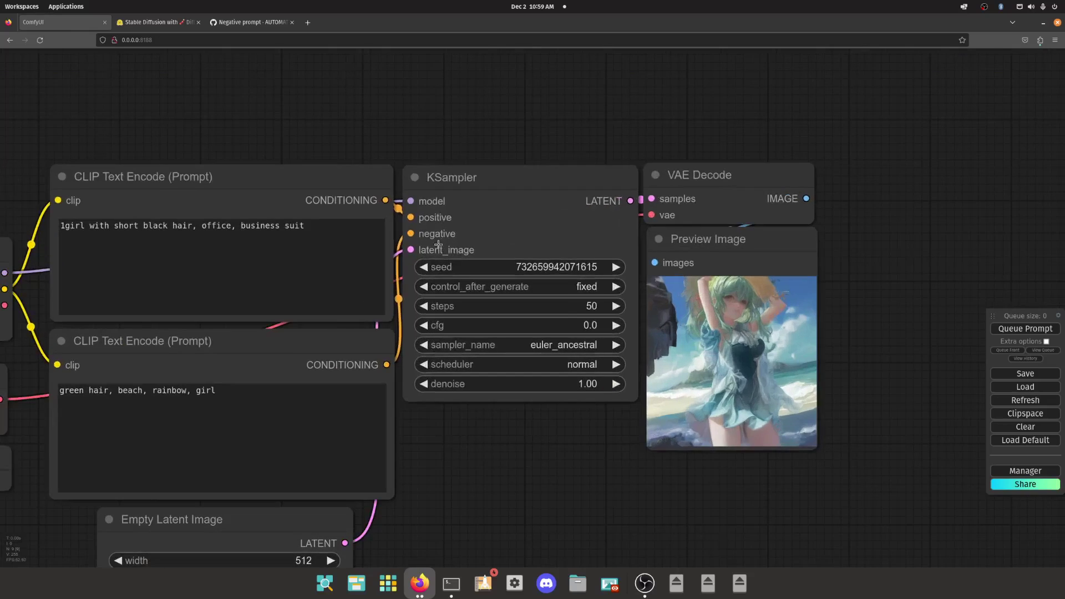
# Reread the Hugging Face passage on empty-text unconditional embeddings and compare it with the AUTOMATIC1111 wiki's explanation of negative prompts.
pyautogui.hotkey('ctrl', 'Tab')
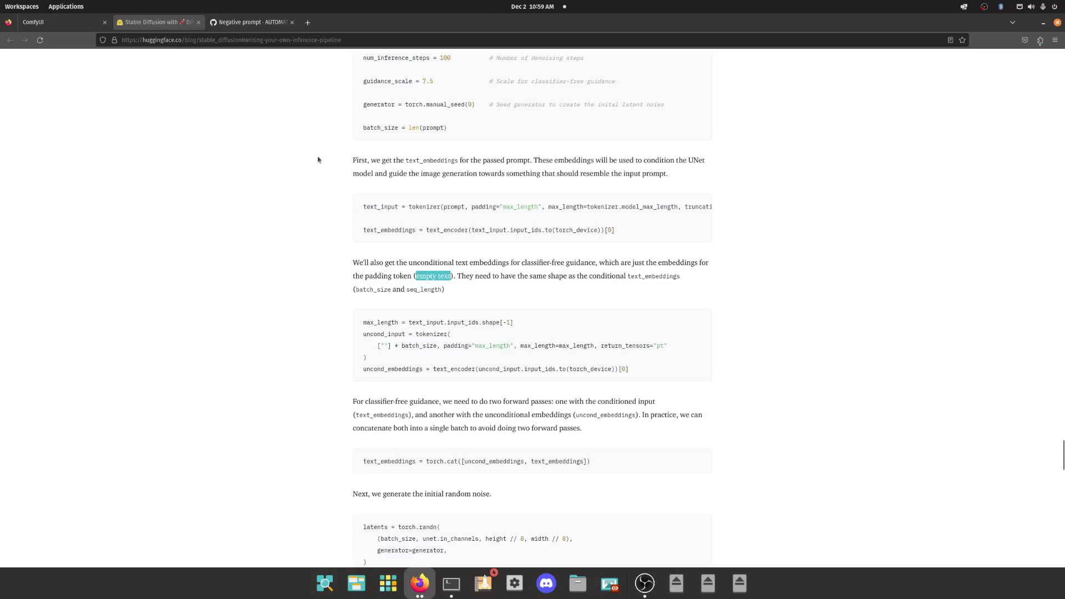
pyautogui.click(411, 269)
pyautogui.doubleClick(427, 263)
pyautogui.click(426, 266)
pyautogui.hotkey('ctrl', 'Tab')
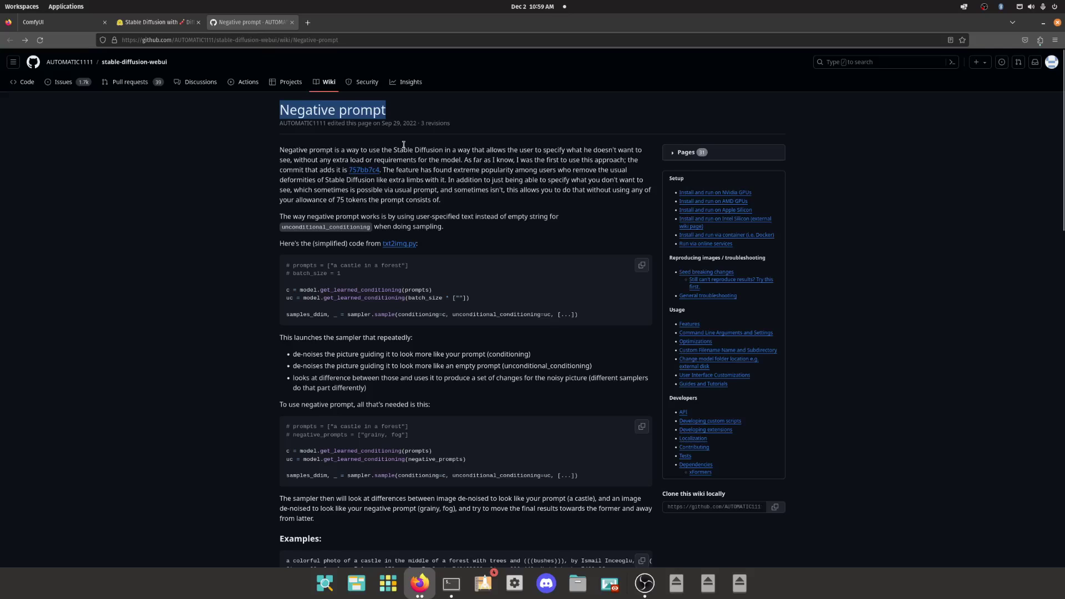
pyautogui.tripleClick(435, 164)
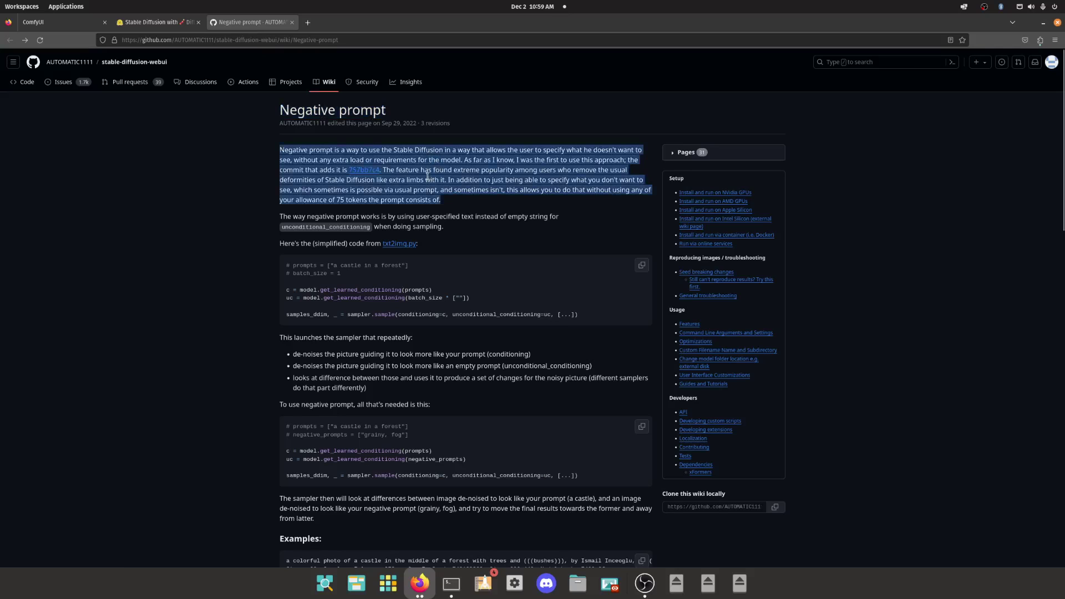
pyautogui.scroll(-5, 413, 253)
pyautogui.scroll(5, 393, 222)
pyautogui.click(402, 356)
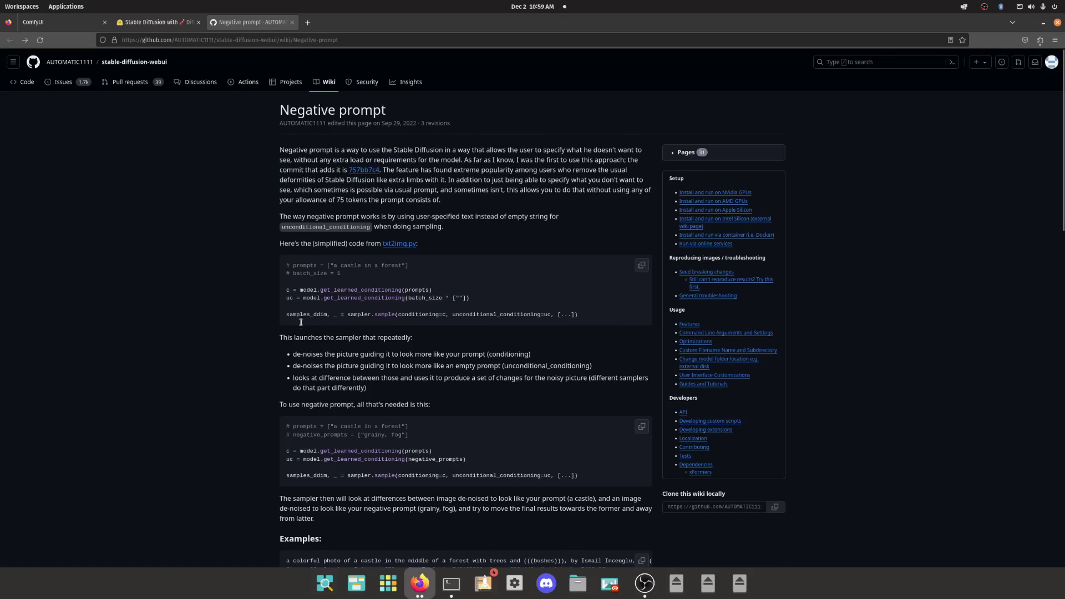
# Open ComfyUI at 0.0.0.0:8188 in place of the AUTOMATIC1111 wiki page and load its default workflow.
pyautogui.click(53, 22)
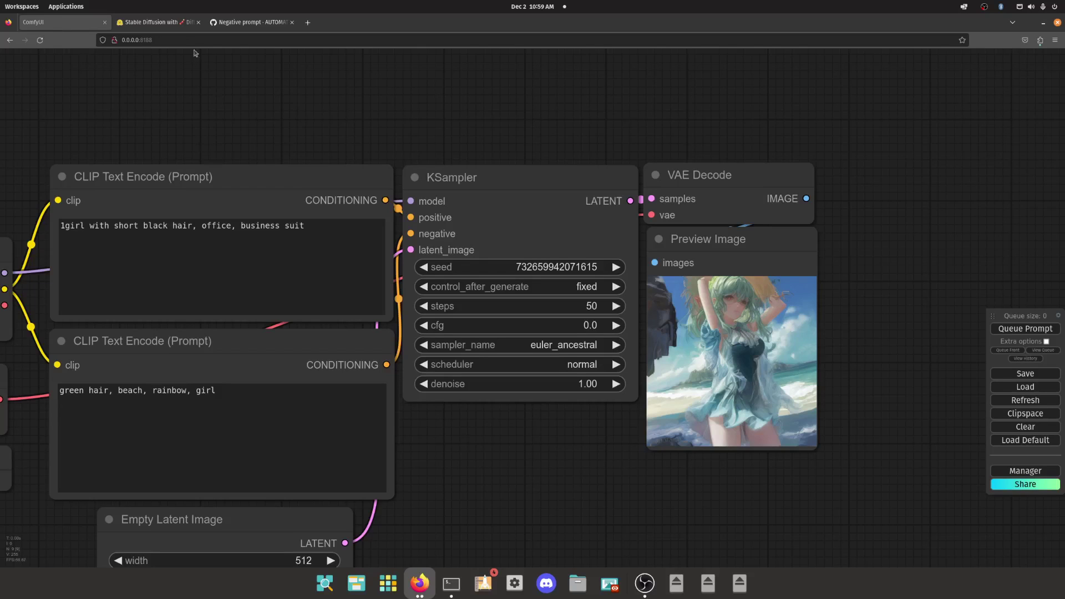
pyautogui.click(250, 22)
pyautogui.click(251, 40)
pyautogui.write('0.0.0.0:8188/')
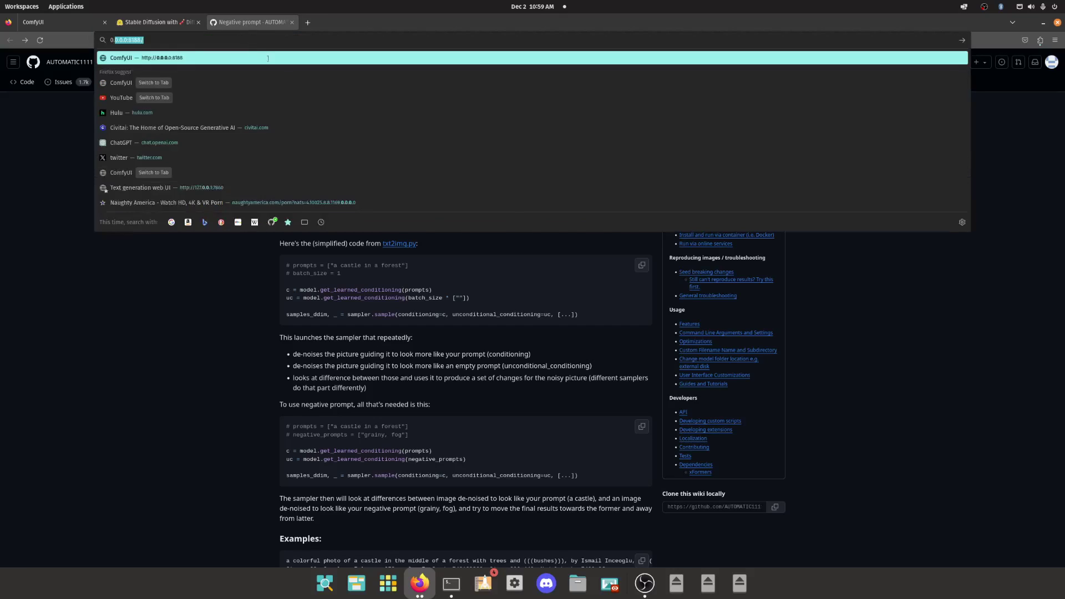
pyautogui.click(269, 59)
pyautogui.click(1022, 440)
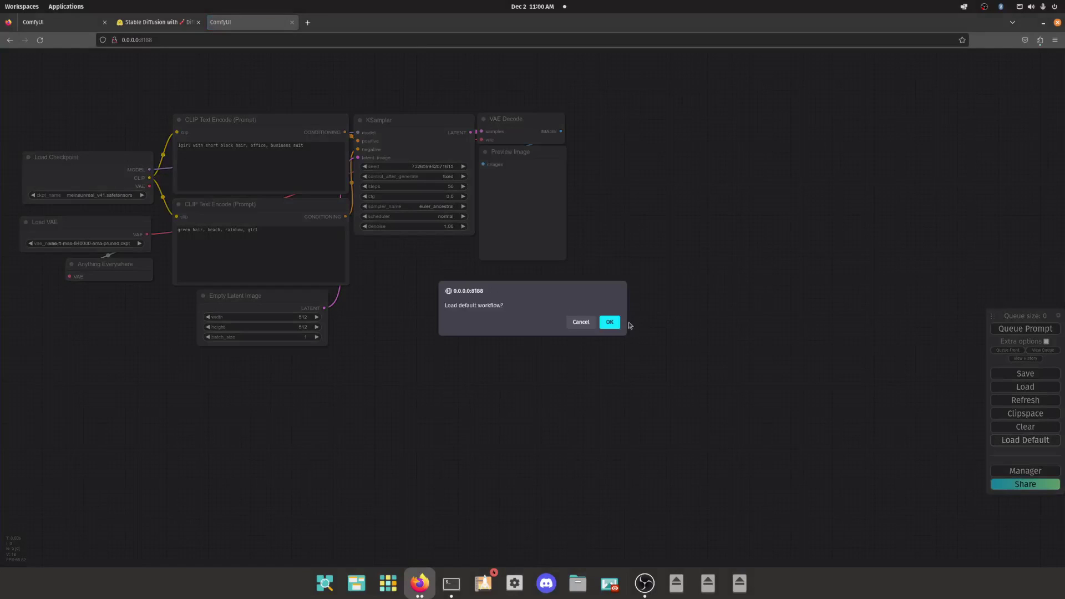
pyautogui.click(609, 321)
# Copy the default workflow's entire negative prompt, close that page and return to the original ComfyUI workflow.
pyautogui.click(299, 237)
pyautogui.hotkey('ctrl', 'a')
pyautogui.hotkey('ctrl', 'c')
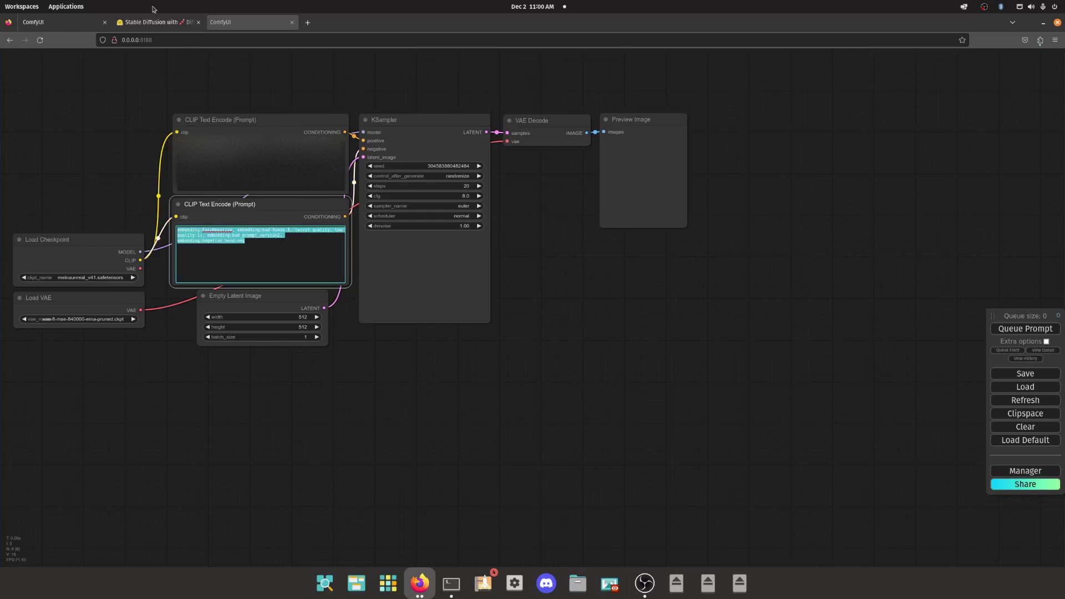
pyautogui.middleClick(266, 29)
pyautogui.click(68, 27)
# Replace the negative prompt with the copied "embedding:EasyNegative, embedding:bad-hands-5, (worst quality, low quality:1), embedding:bad_prompt_version2, embedding:negative_hand-neg".
pyautogui.moveTo(266, 150); pyautogui.dragTo(326, 95)
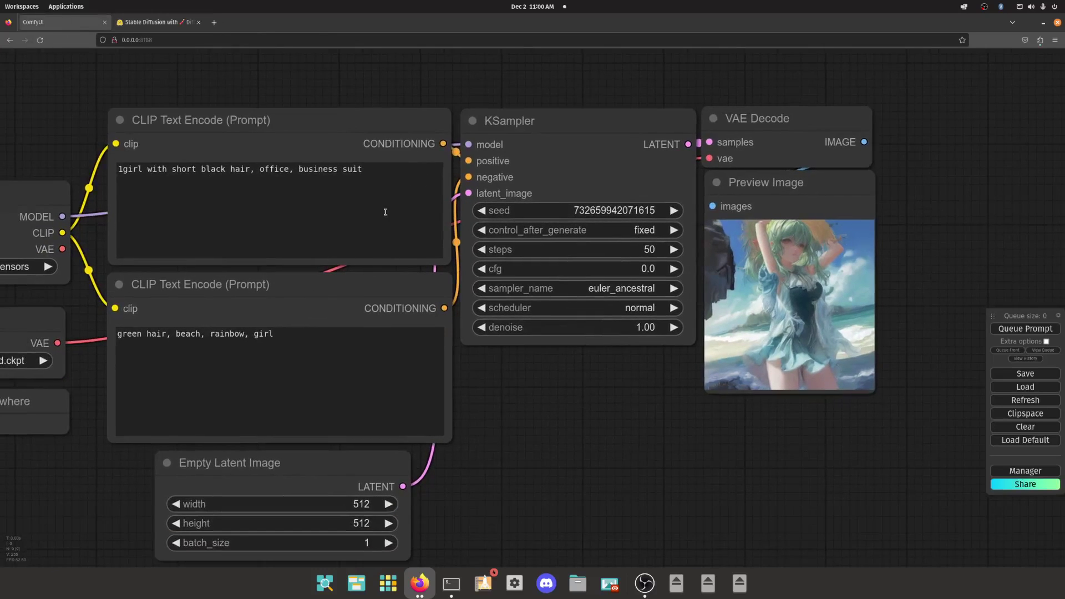
pyautogui.scroll(-4, 553, 432)
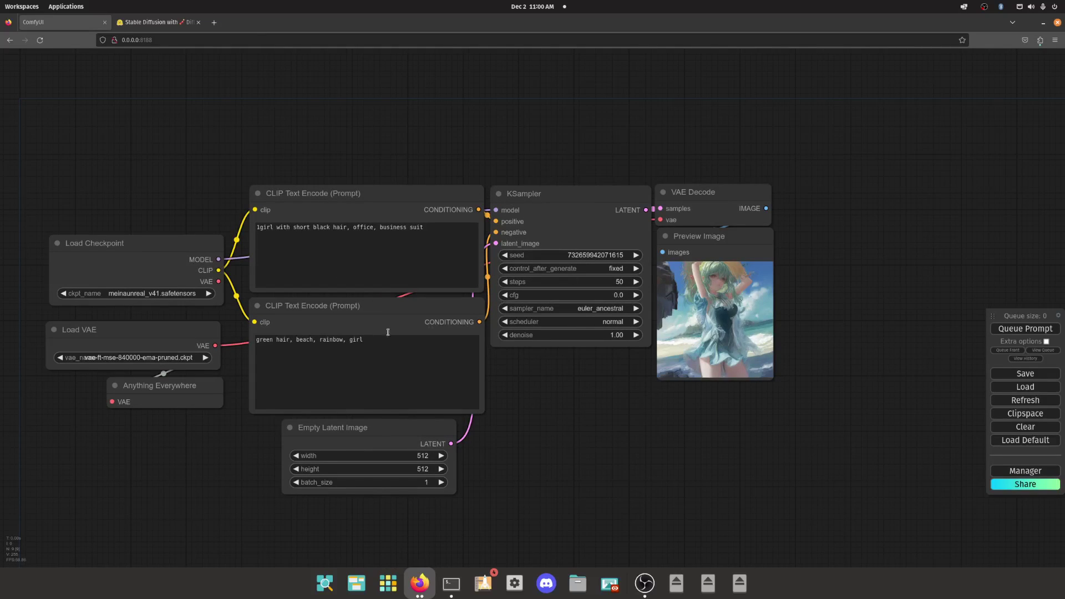
pyautogui.scroll(4, 566, 296)
pyautogui.scroll(1, 566, 296)
pyautogui.click(287, 390)
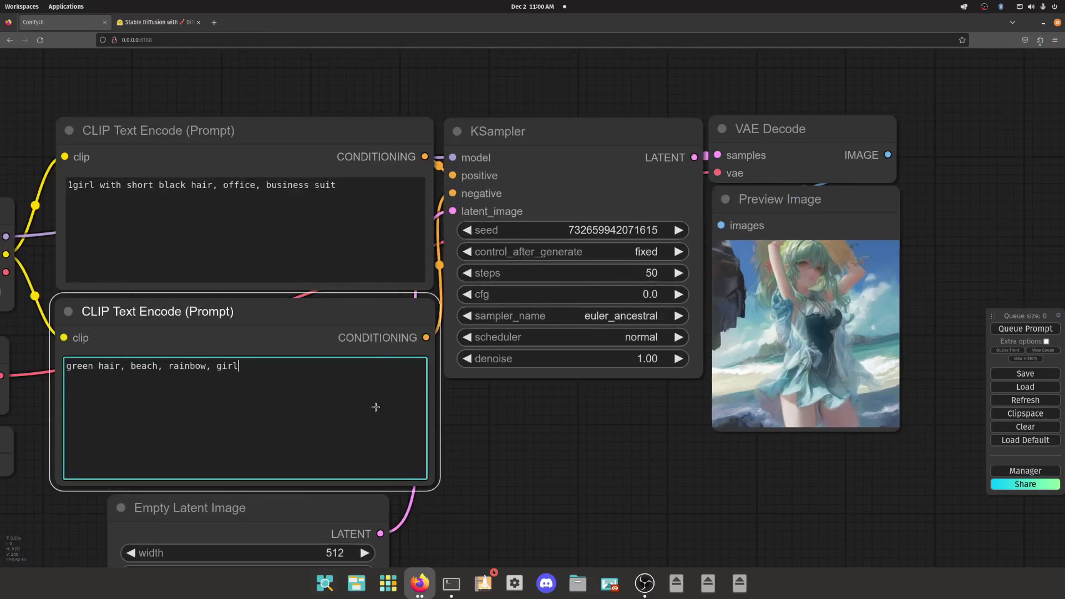
pyautogui.hotkey('ctrl', 'a')
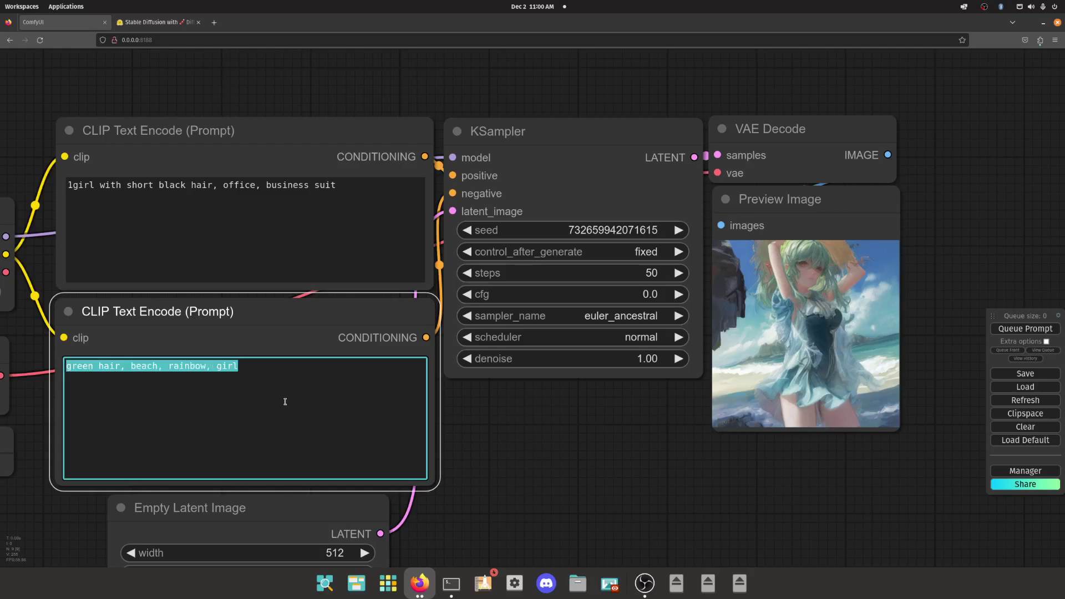
pyautogui.hotkey('ctrl', 'v')
# Generate an image from the workflow using the embedding-based negative prompt with cfg at 0.0.
pyautogui.scroll(-4, 465, 442)
pyautogui.moveTo(491, 463); pyautogui.dragTo(516, 451)
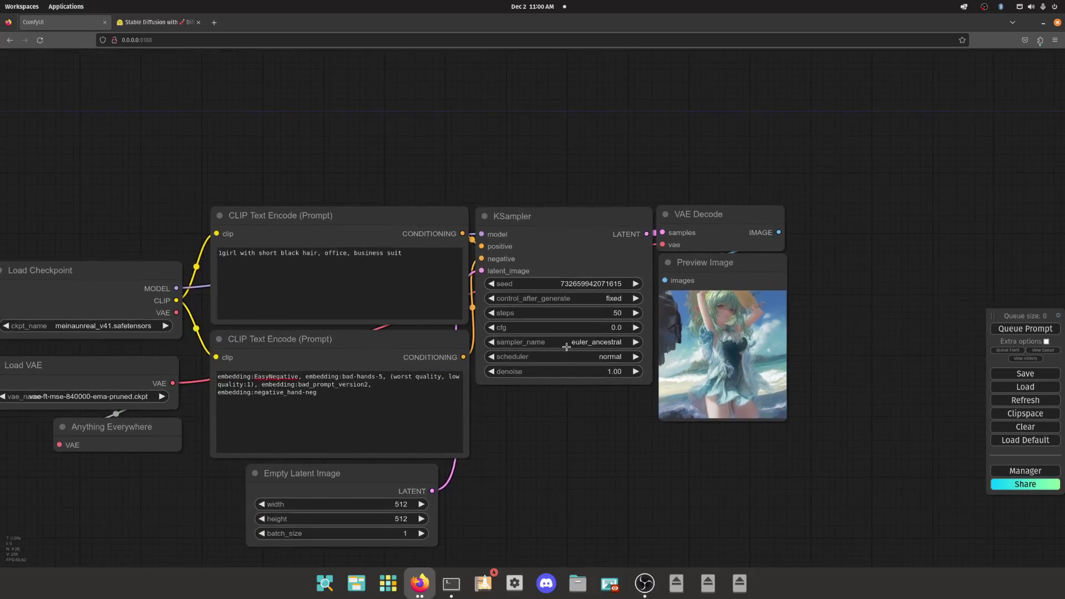
pyautogui.click(294, 384)
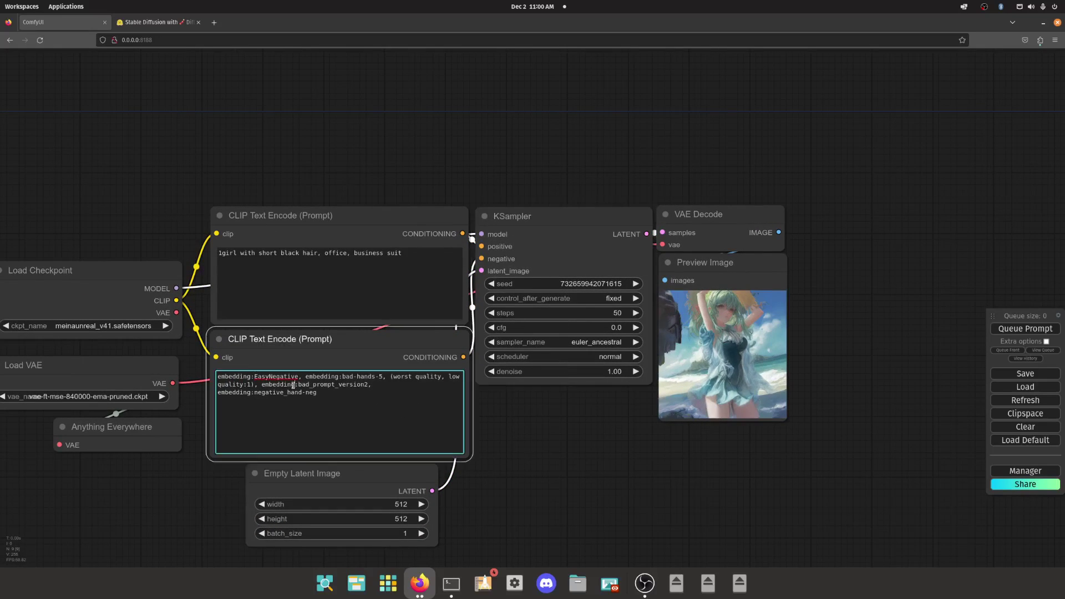
pyautogui.click(1025, 328)
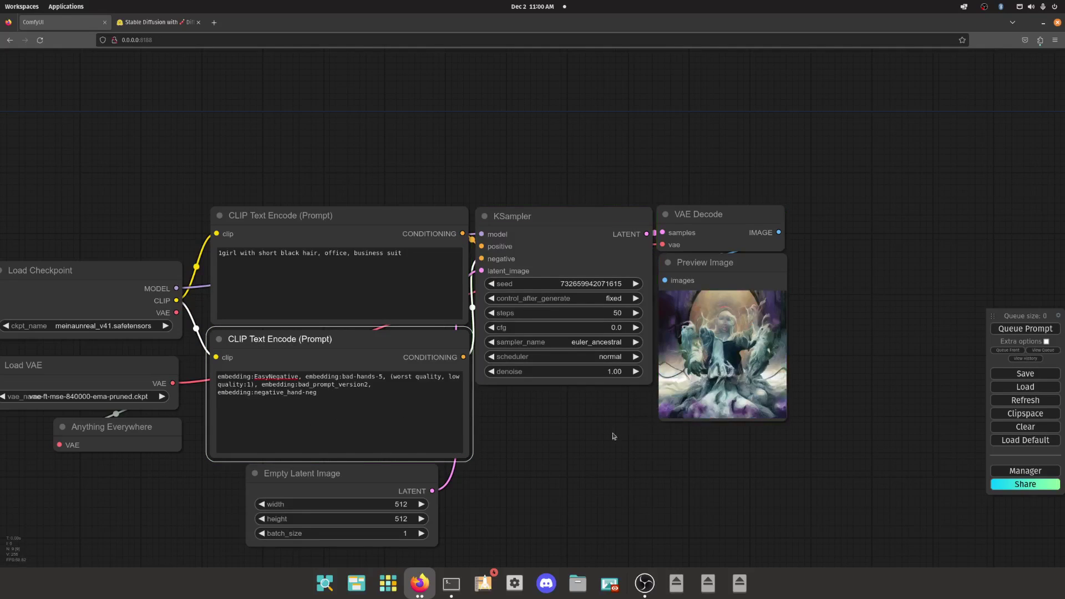
# Inspect the generated preview image closely and compare it with the embeddings in the negative prompt and the KSampler settings.
pyautogui.moveTo(587, 448); pyautogui.dragTo(516, 428)
pyautogui.scroll(13, 527, 337)
pyautogui.scroll(-6, 465, 498)
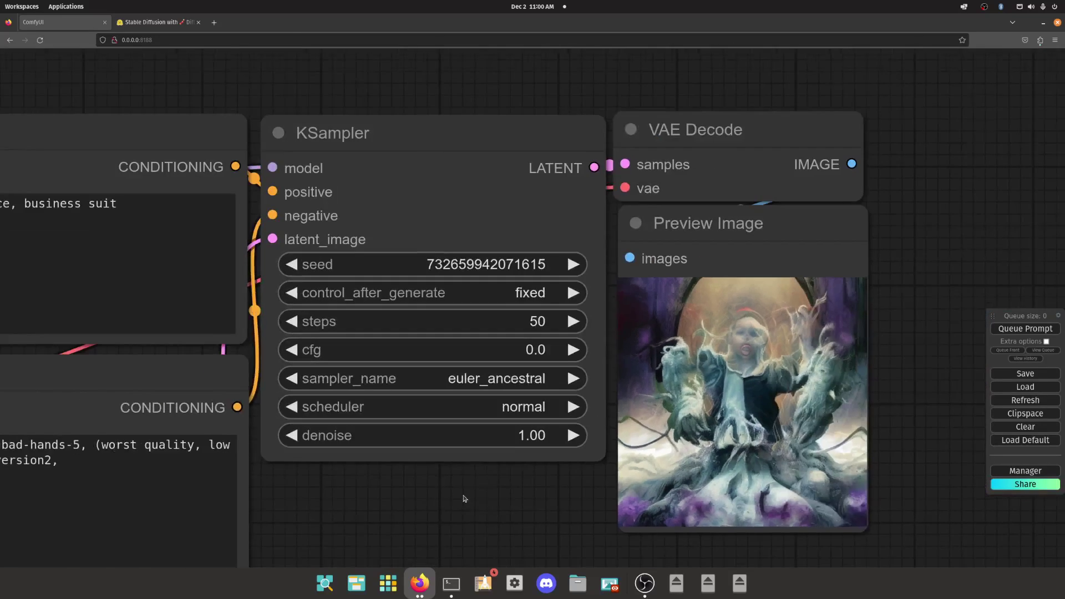
pyautogui.moveTo(465, 498); pyautogui.dragTo(761, 336)
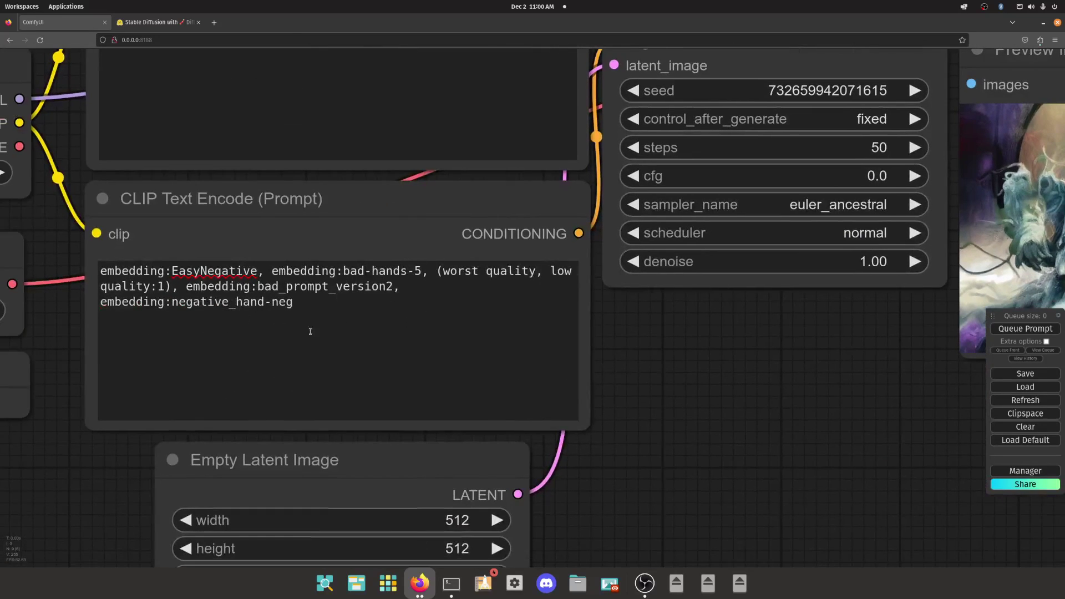
pyautogui.moveTo(737, 416); pyautogui.dragTo(240, 450)
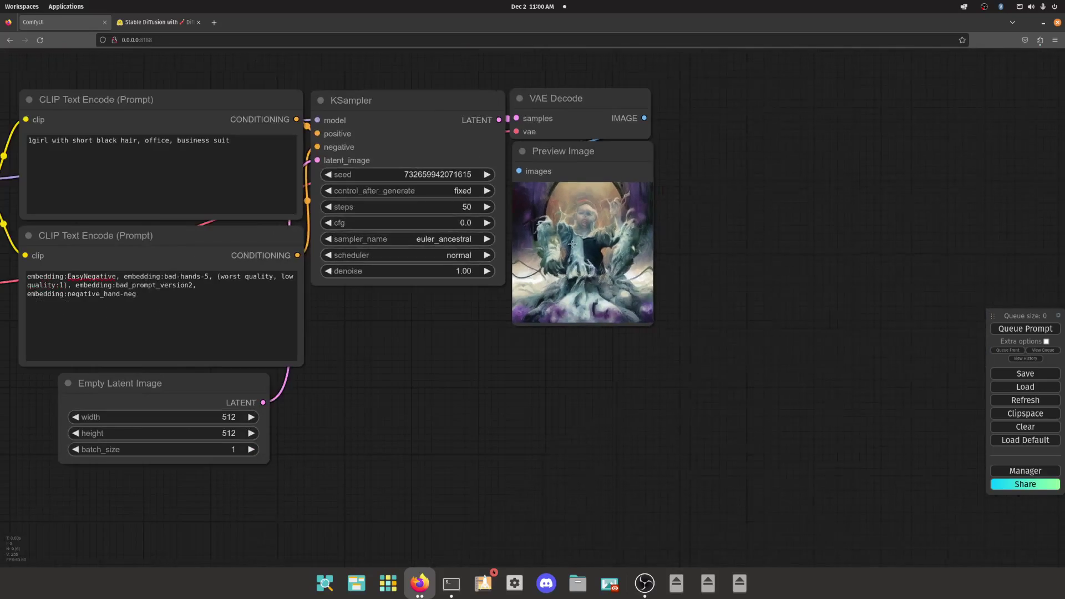
pyautogui.scroll(-5, 619, 220)
pyautogui.scroll(10, 591, 250)
pyautogui.scroll(-3, 564, 219)
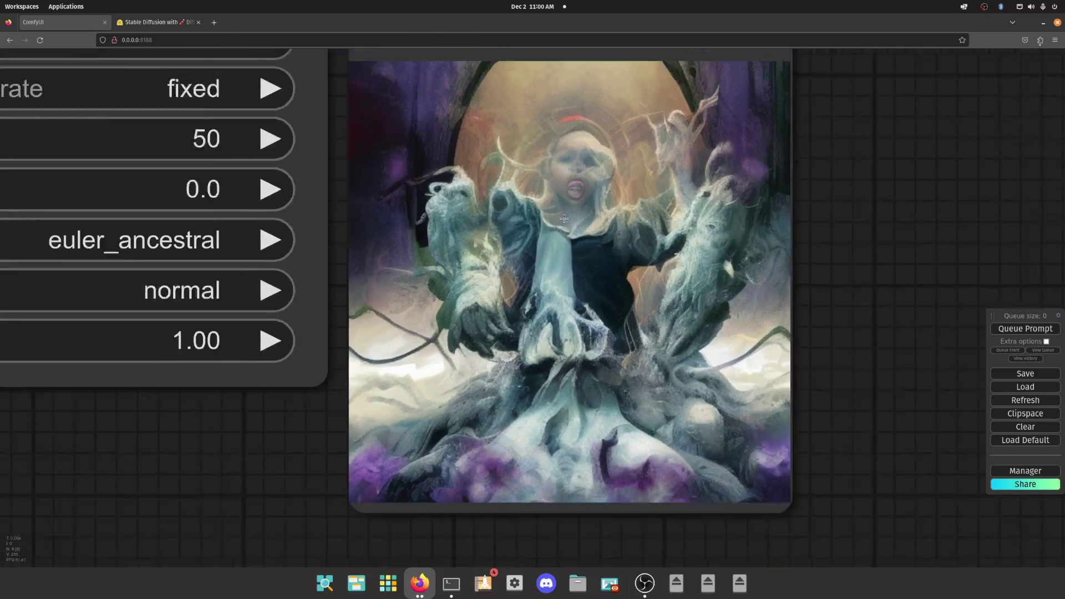
pyautogui.scroll(-2, 563, 219)
pyautogui.scroll(-2, 517, 235)
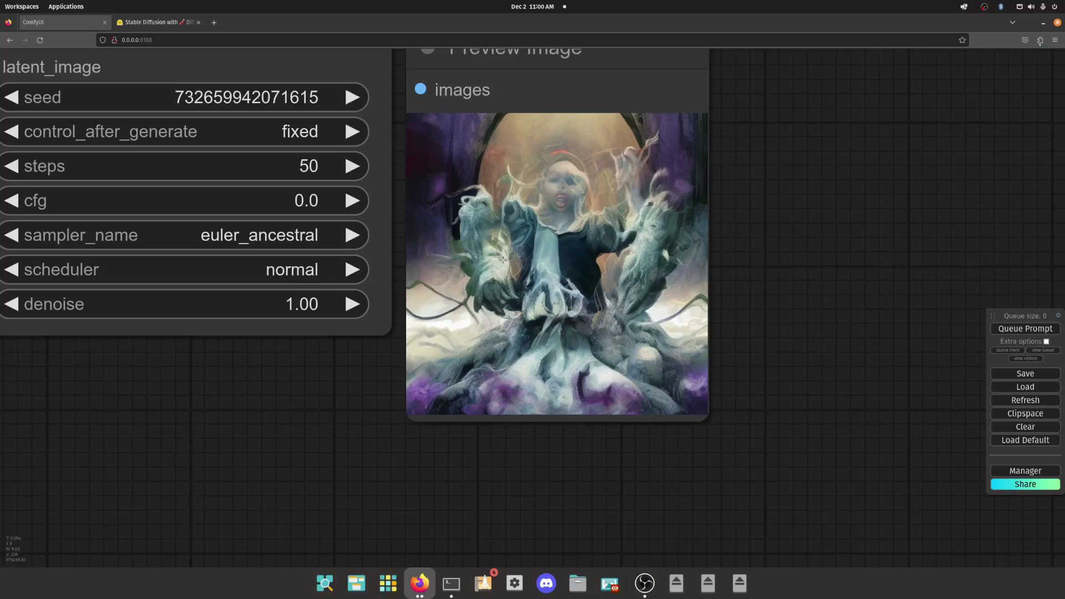
pyautogui.scroll(10, 524, 259)
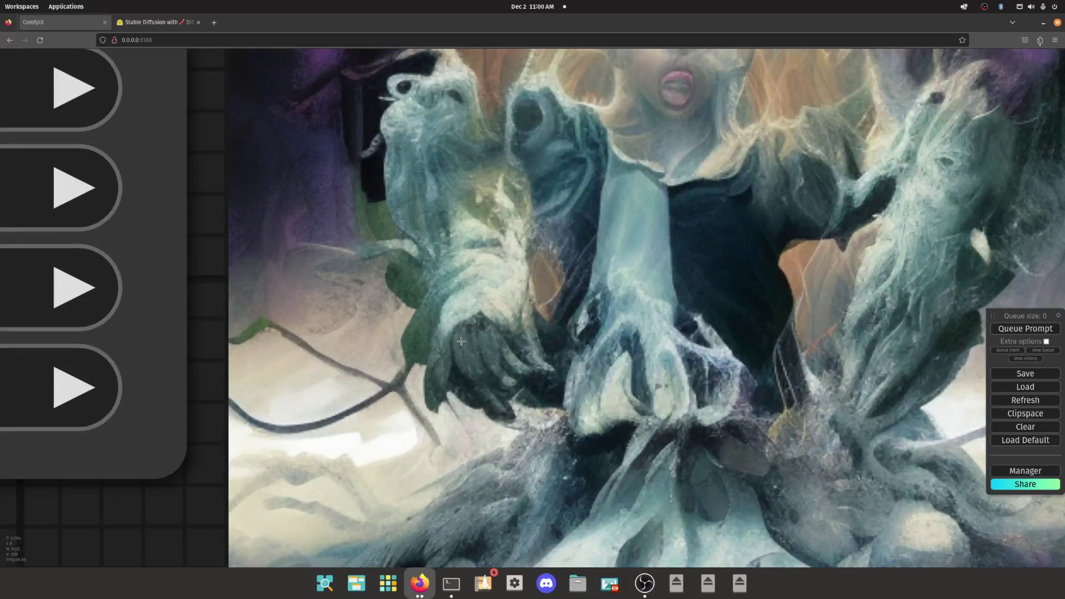
pyautogui.scroll(-10, 391, 350)
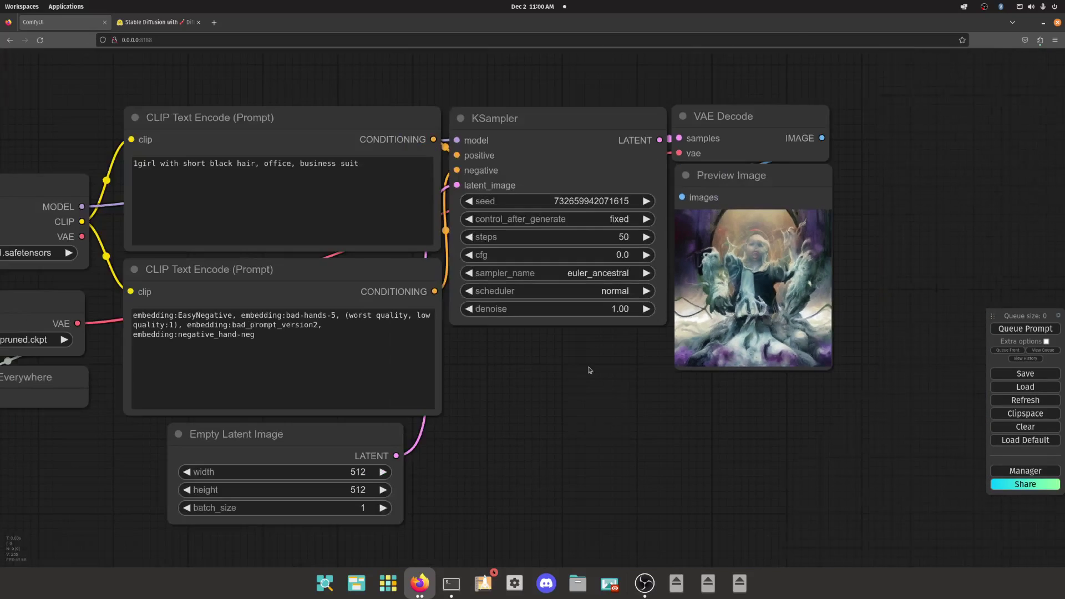
pyautogui.doubleClick(283, 325)
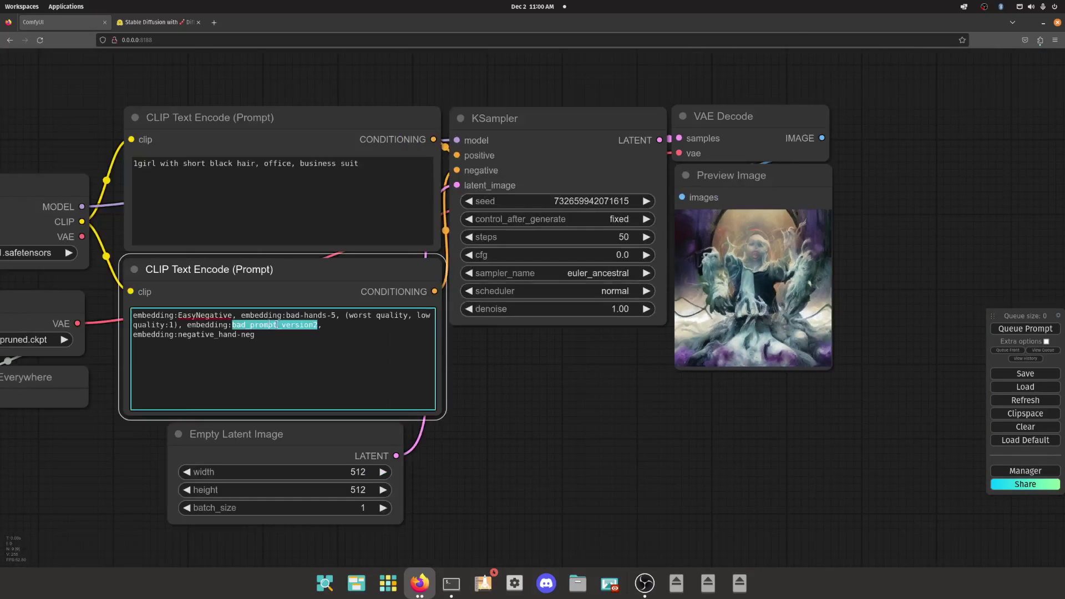
pyautogui.click(491, 349)
# Generate an image with the KSampler's cfg raised to 99.9, and set cfg to 100.0.
pyautogui.moveTo(509, 256); pyautogui.dragTo(1063, 257)
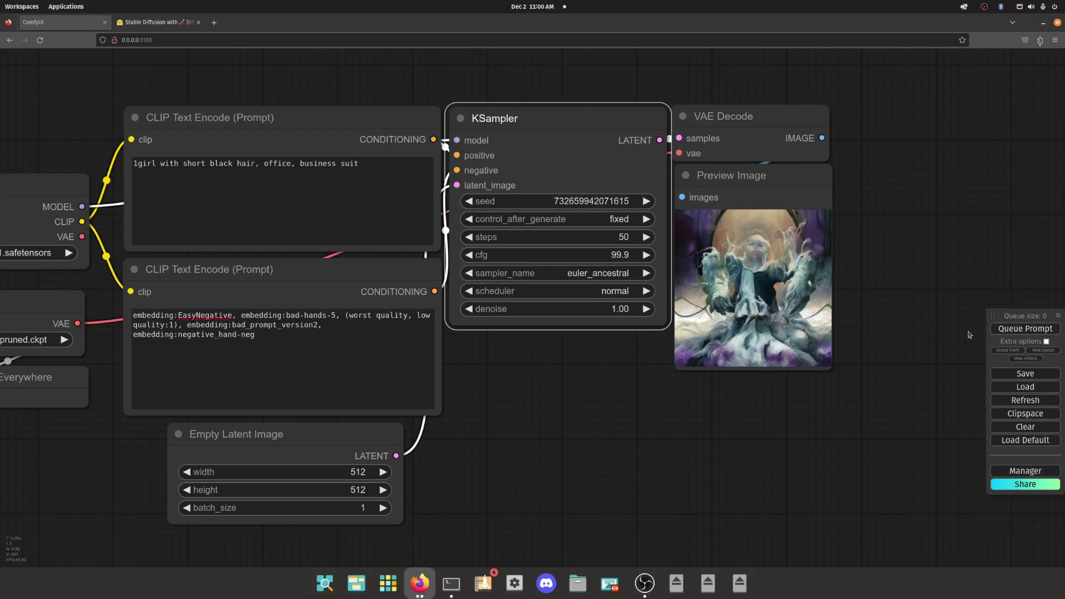
pyautogui.click(1003, 329)
pyautogui.click(645, 256)
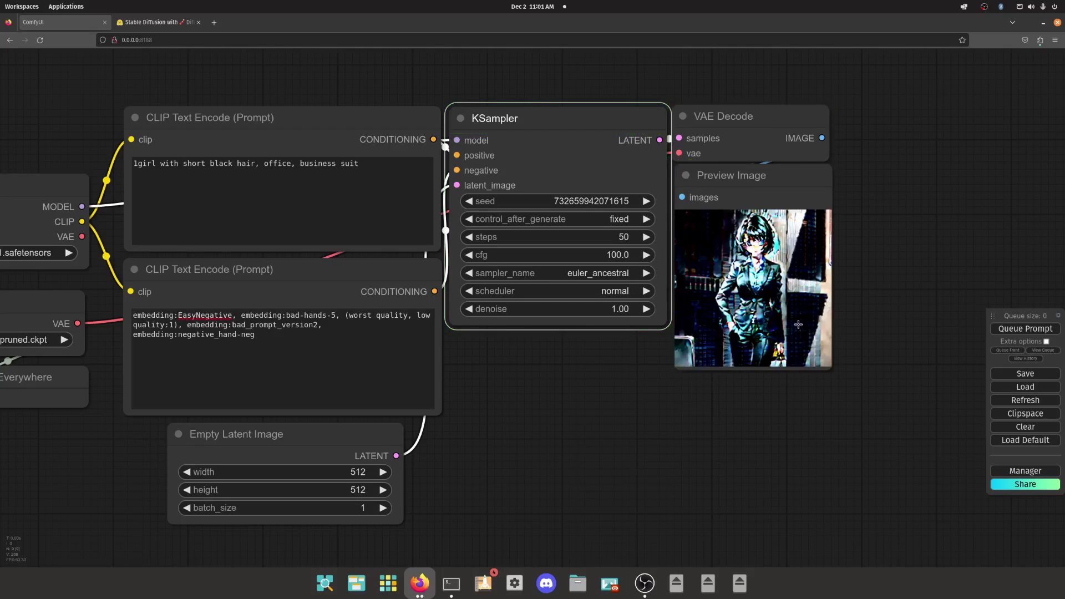
# Examine the high-cfg preview image for its colours, details and artifacts, and relate it to both prompts in the workflow.
pyautogui.scroll(18, 765, 306)
pyautogui.scroll(-8, 457, 269)
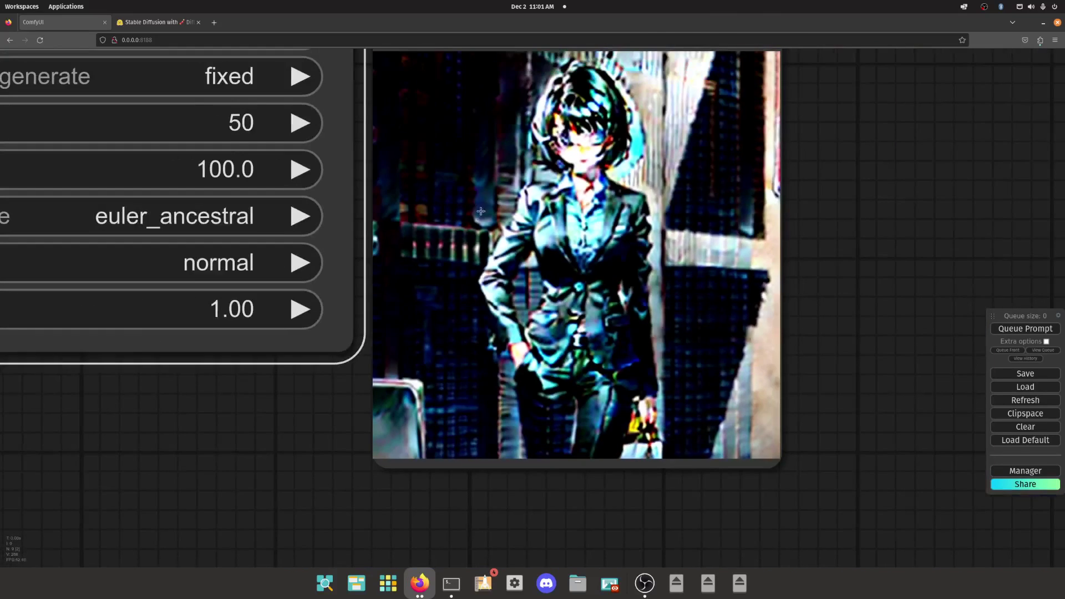
pyautogui.scroll(-5, 482, 277)
pyautogui.scroll(12, 547, 202)
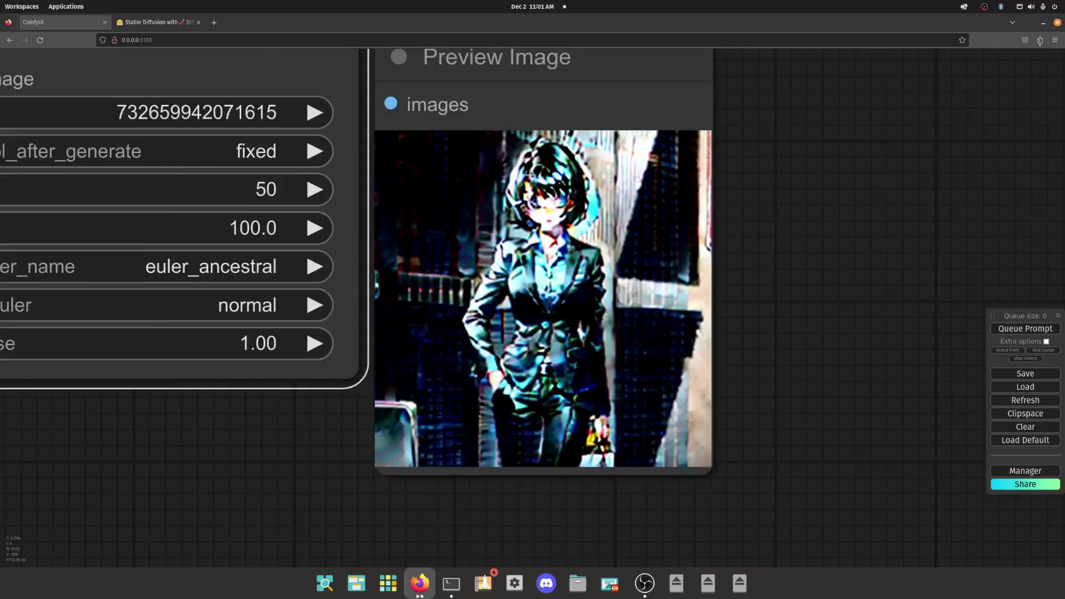
pyautogui.scroll(-10, 545, 215)
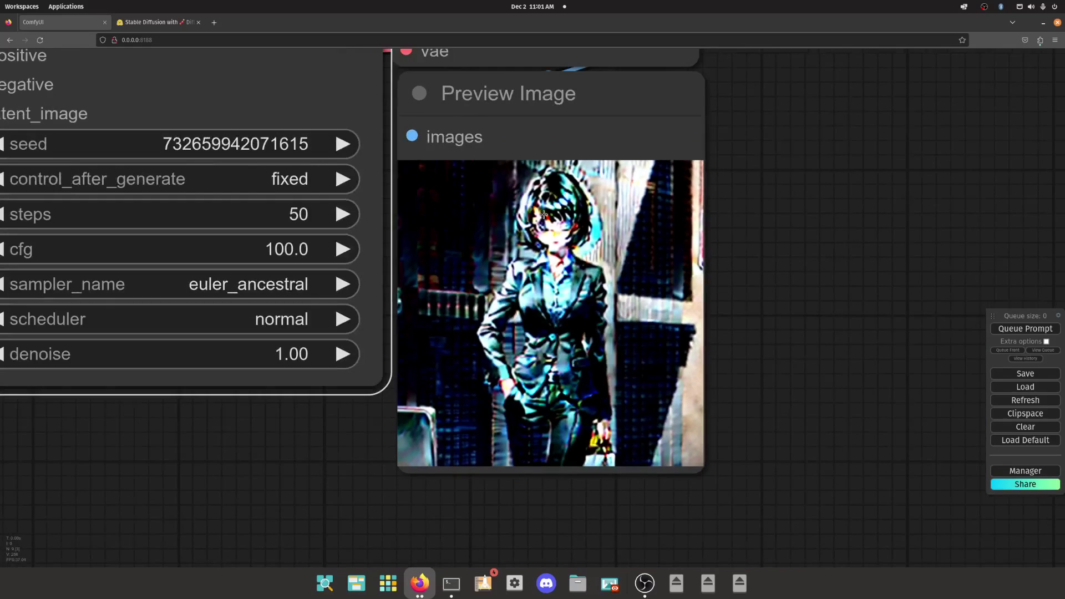
pyautogui.scroll(6, 552, 326)
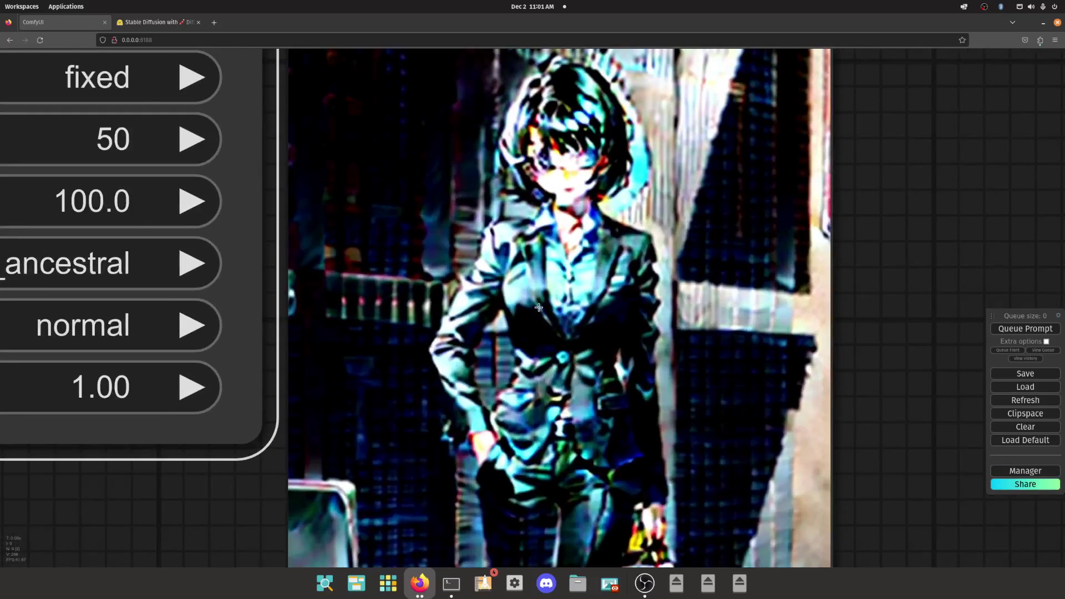
pyautogui.scroll(-4, 538, 309)
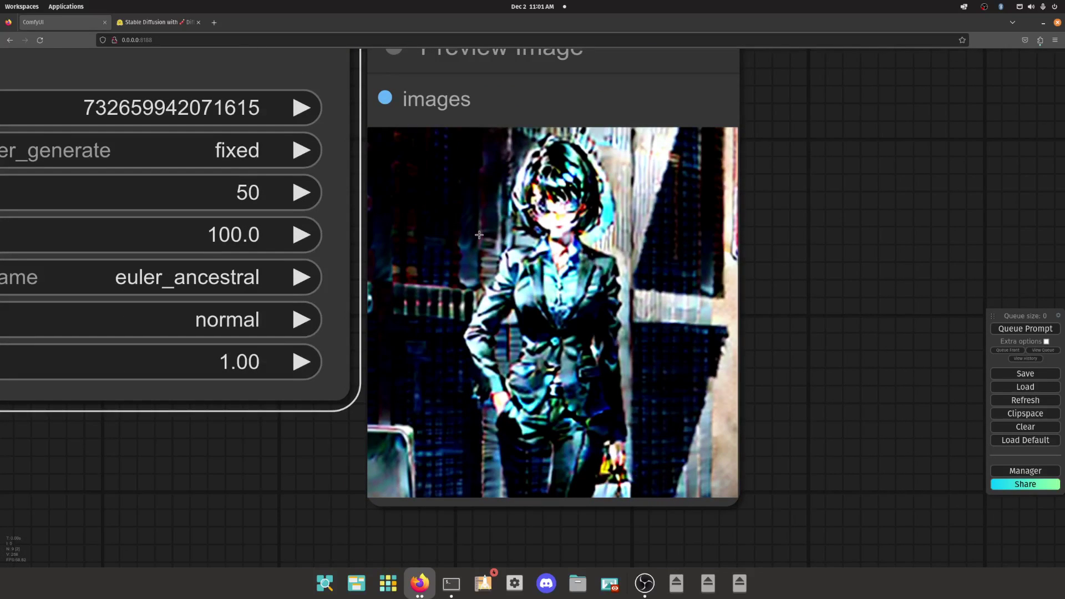
pyautogui.scroll(-4, 477, 239)
pyautogui.scroll(12, 499, 241)
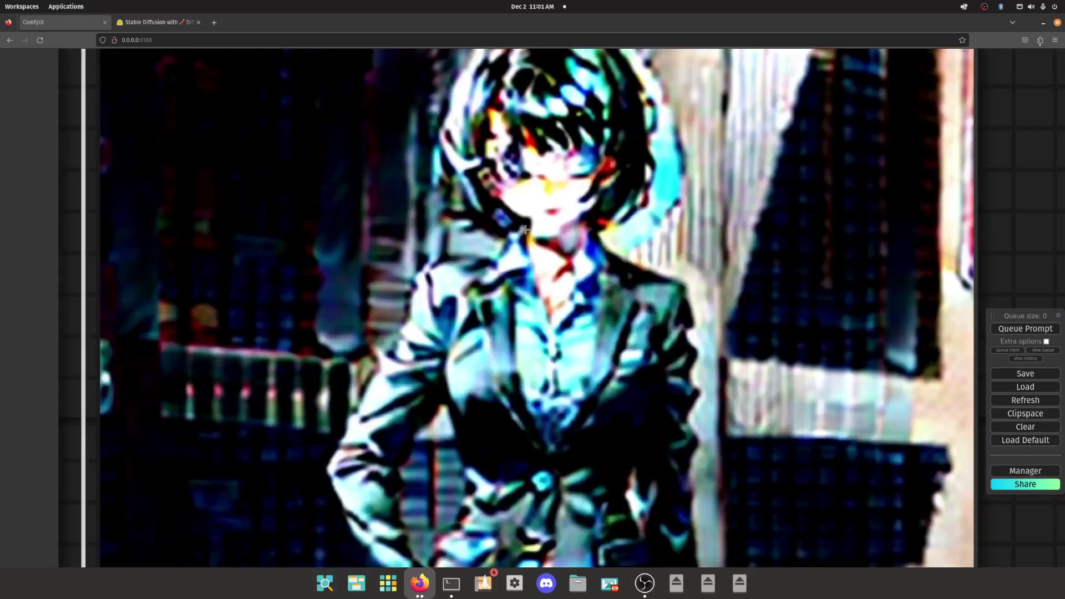
pyautogui.scroll(-10, 525, 242)
pyautogui.scroll(-8, 525, 242)
pyautogui.scroll(10, 543, 246)
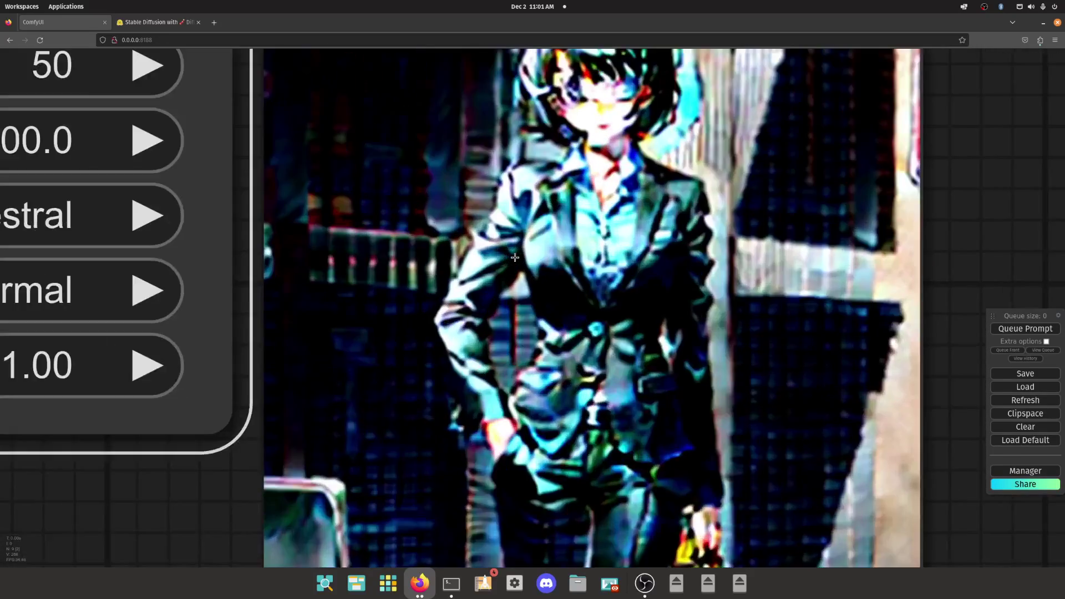
pyautogui.scroll(-2, 560, 249)
pyautogui.scroll(-5, 530, 255)
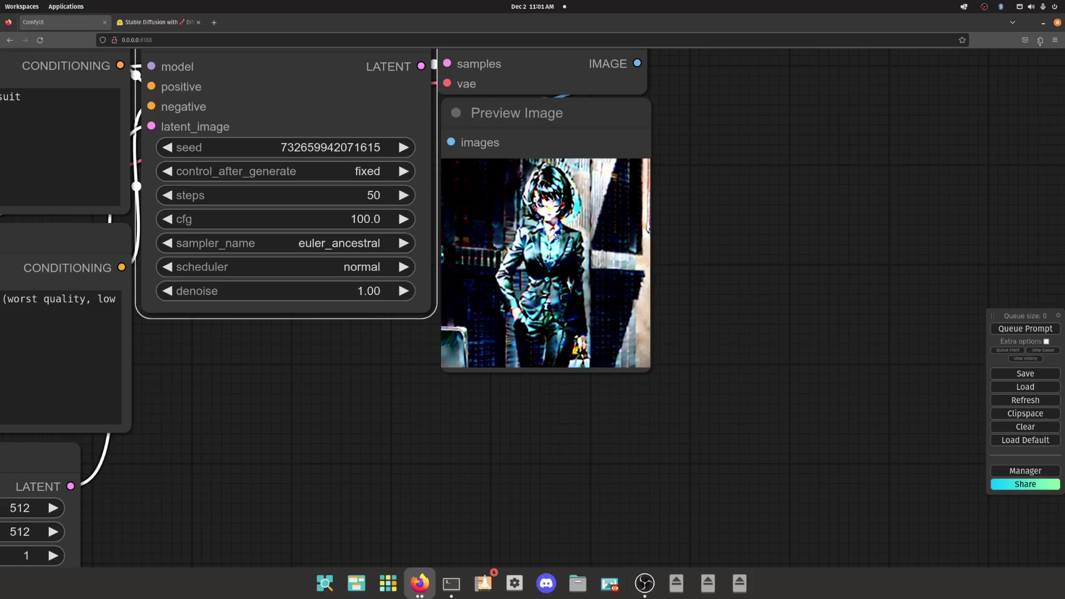
pyautogui.scroll(-5, 512, 316)
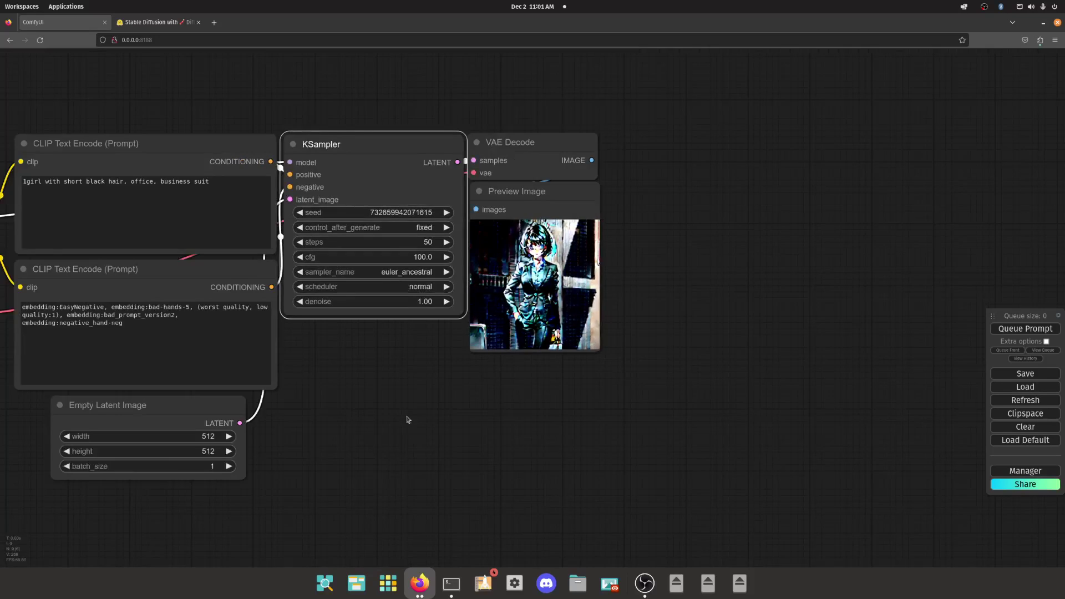
pyautogui.moveTo(290, 371); pyautogui.dragTo(458, 379)
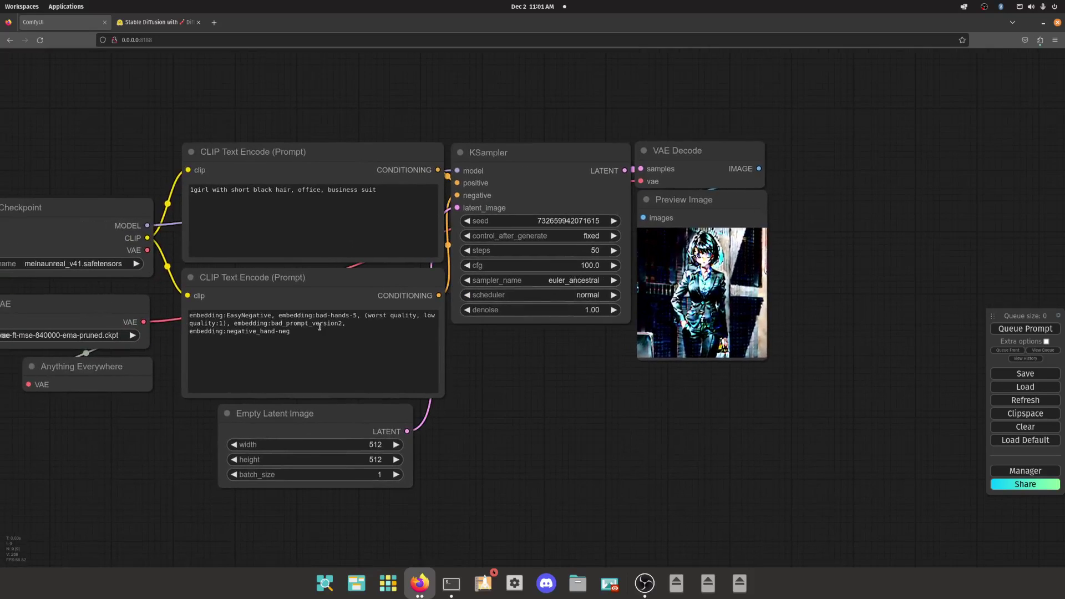
# Clear the embedding-based negative prompt completely and generate an image with the negative prompt empty.
pyautogui.click(282, 332)
pyautogui.hotkey('ctrl', 'a')
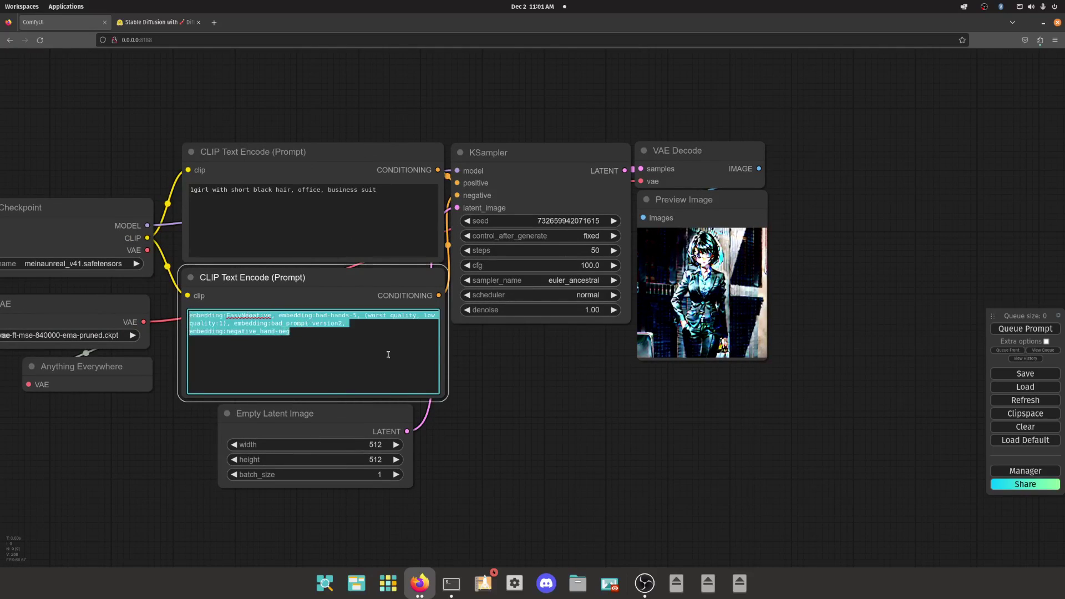
pyautogui.press('BackSpace')
pyautogui.click(1024, 329)
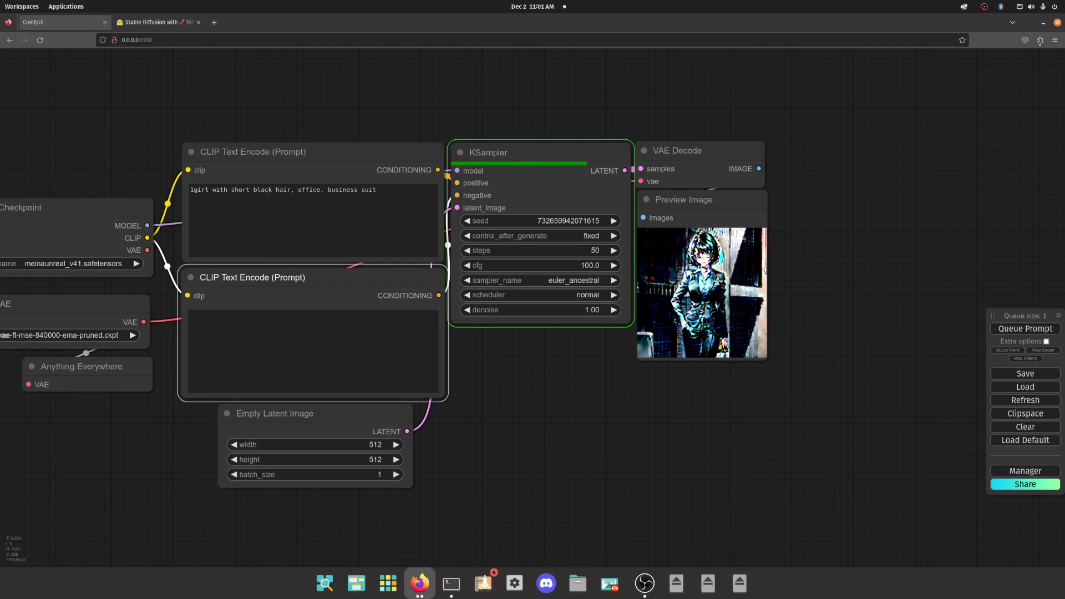
# Examine the newly generated preview image and compare it with the empty negative prompt and the KSampler settings.
pyautogui.scroll(4, 733, 291)
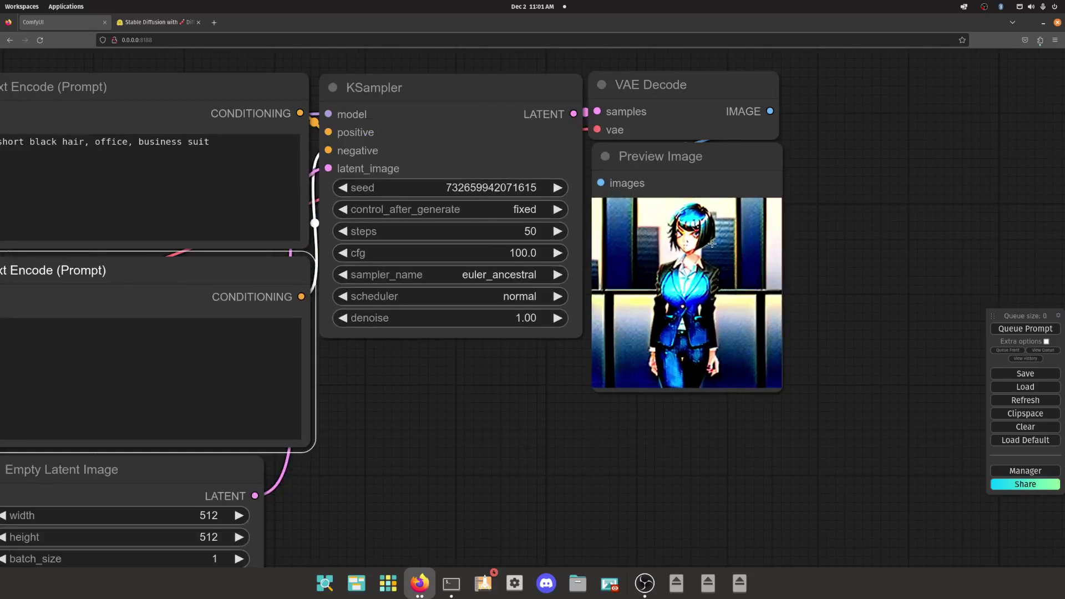
pyautogui.scroll(-10, 683, 281)
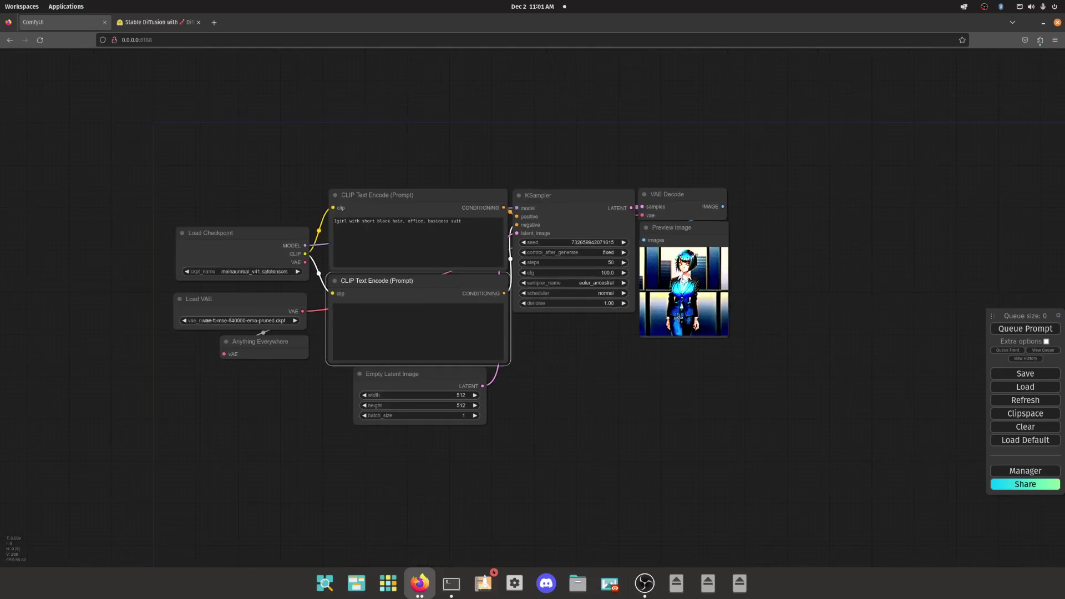
pyautogui.scroll(15, 654, 289)
pyautogui.scroll(-12, 611, 307)
pyautogui.moveTo(526, 334); pyautogui.dragTo(623, 364)
pyautogui.click(342, 328)
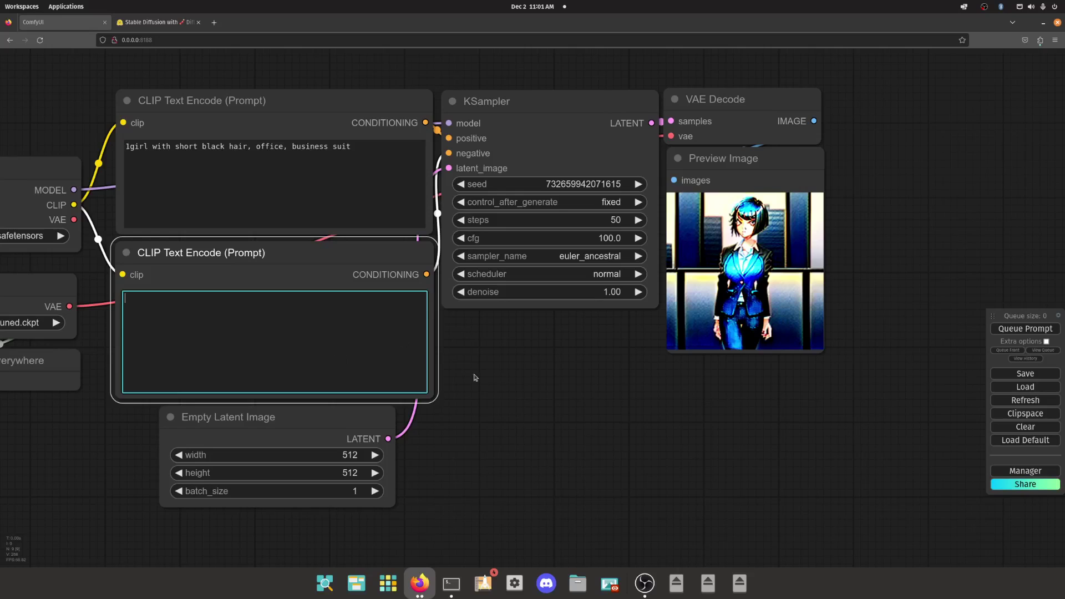
pyautogui.moveTo(474, 378); pyautogui.dragTo(480, 379)
# Rearrange the positive and negative CLIP Text Encode nodes, leaving more space between them and the KSampler.
pyautogui.moveTo(277, 262); pyautogui.dragTo(262, 259)
pyautogui.scroll(18, 461, 153)
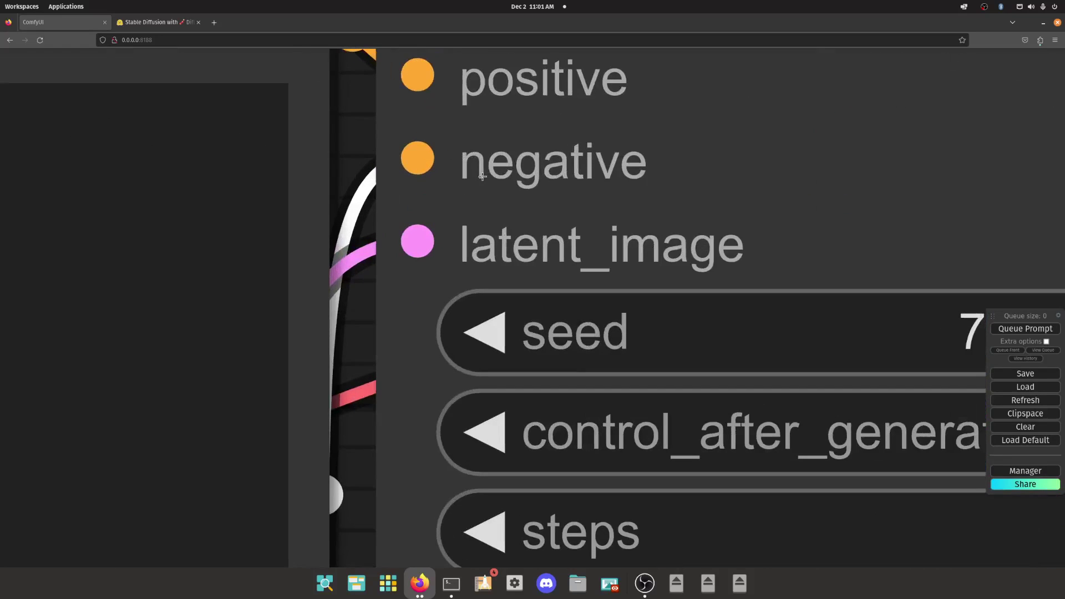
pyautogui.scroll(-15, 482, 176)
pyautogui.scroll(5, 515, 320)
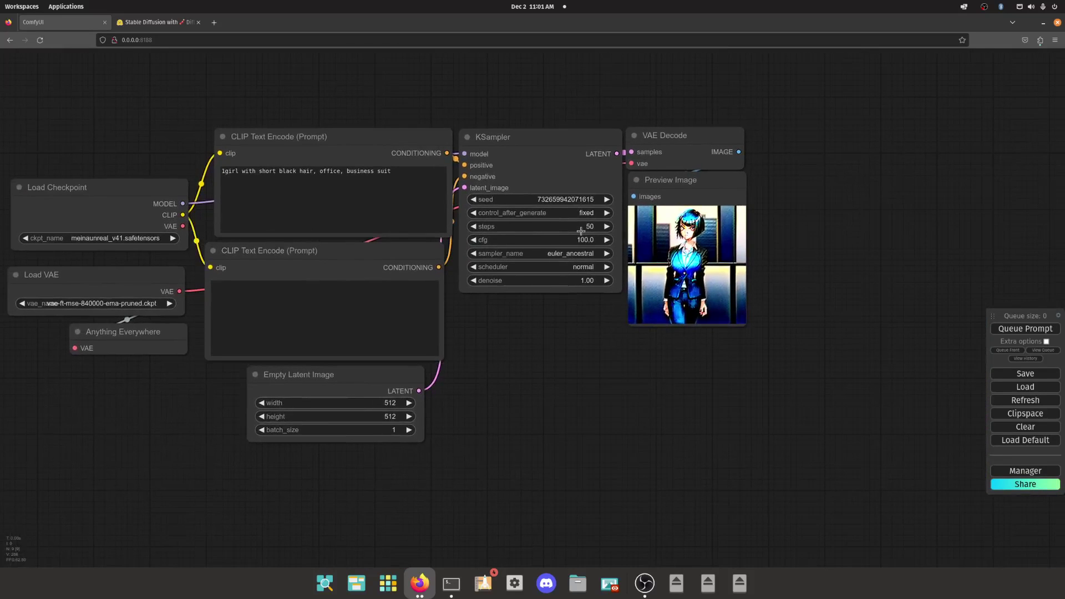
pyautogui.moveTo(410, 148); pyautogui.dragTo(400, 147)
pyautogui.moveTo(550, 88); pyautogui.dragTo(602, 152)
pyautogui.moveTo(387, 209); pyautogui.dragTo(383, 146)
pyautogui.click(416, 314)
pyautogui.moveTo(416, 314); pyautogui.dragTo(415, 299)
pyautogui.moveTo(396, 147); pyautogui.dragTo(407, 186)
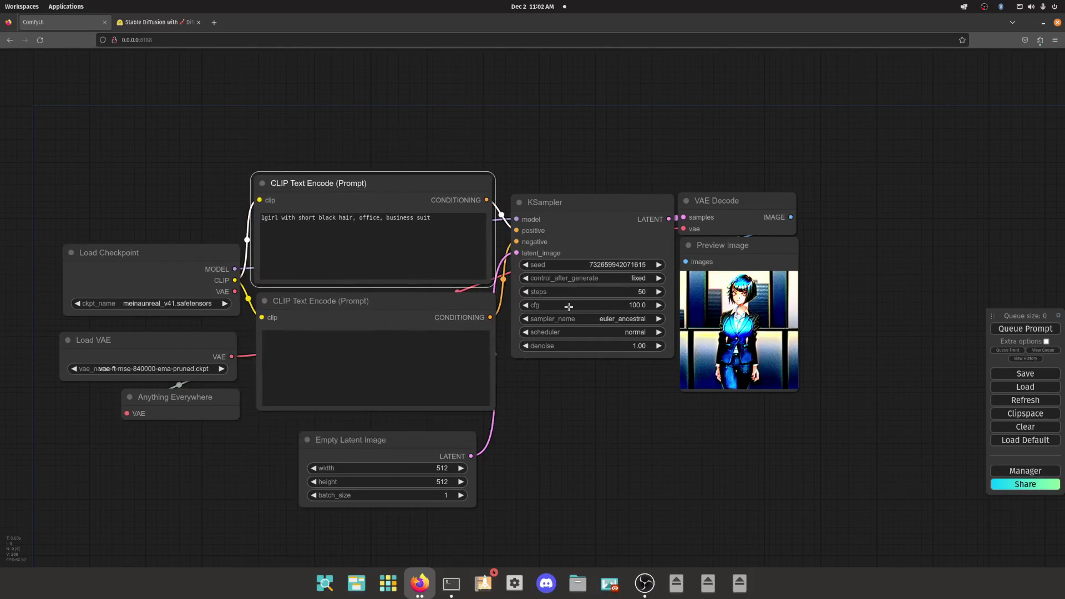
# Set the KSampler's cfg to 12.0.
pyautogui.moveTo(568, 306); pyautogui.dragTo(414, 308)
pyautogui.moveTo(637, 309); pyautogui.dragTo(498, 312)
pyautogui.scroll(15, 682, 309)
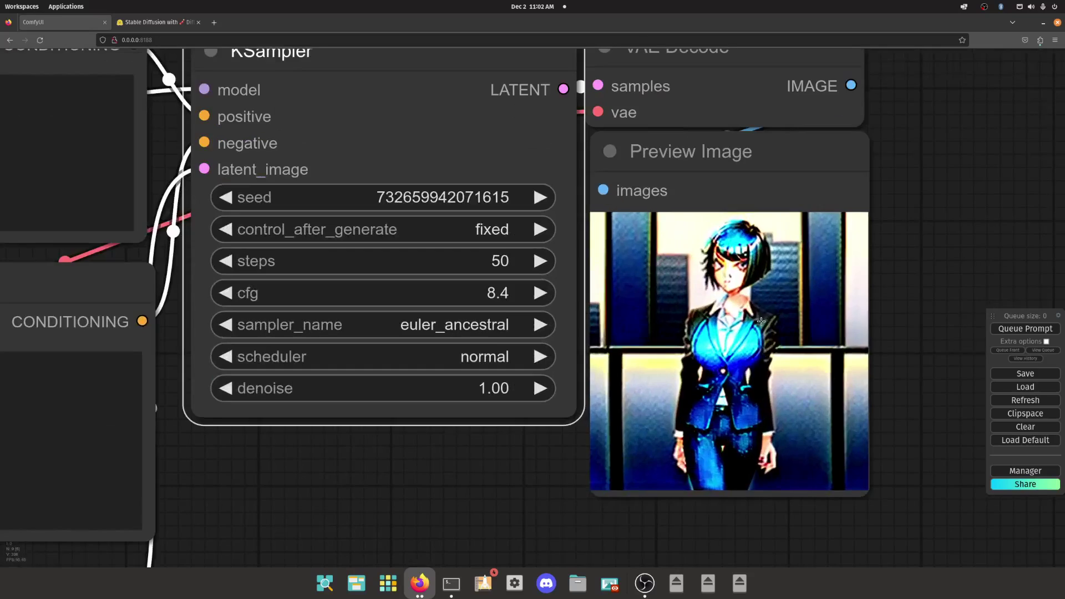
pyautogui.scroll(-8, 634, 317)
pyautogui.scroll(-4, 634, 317)
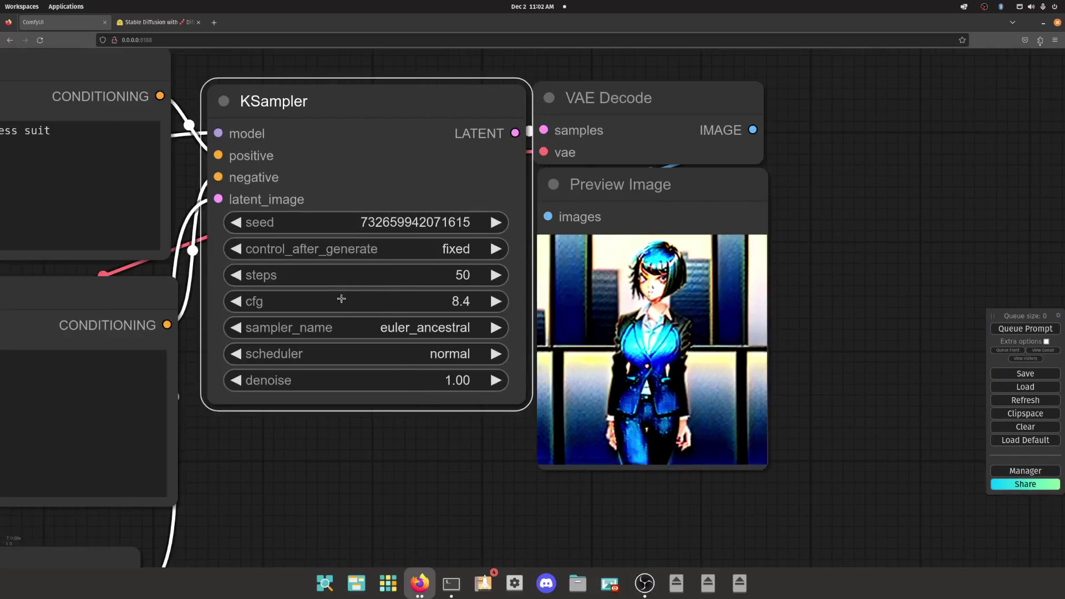
pyautogui.moveTo(341, 299); pyautogui.dragTo(355, 301)
# Shift the empty negative prompt node slightly away from the KSampler, clear of the Empty Latent Image link.
pyautogui.scroll(-5, 333, 486)
pyautogui.moveTo(333, 486); pyautogui.dragTo(474, 457)
pyautogui.click(179, 405)
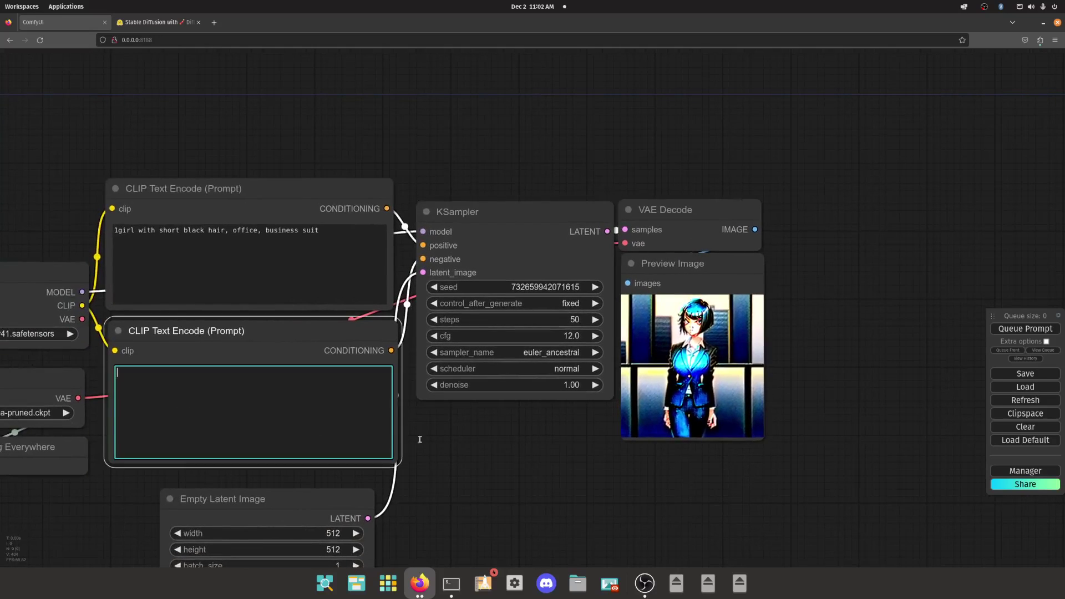
pyautogui.moveTo(500, 450); pyautogui.dragTo(588, 428)
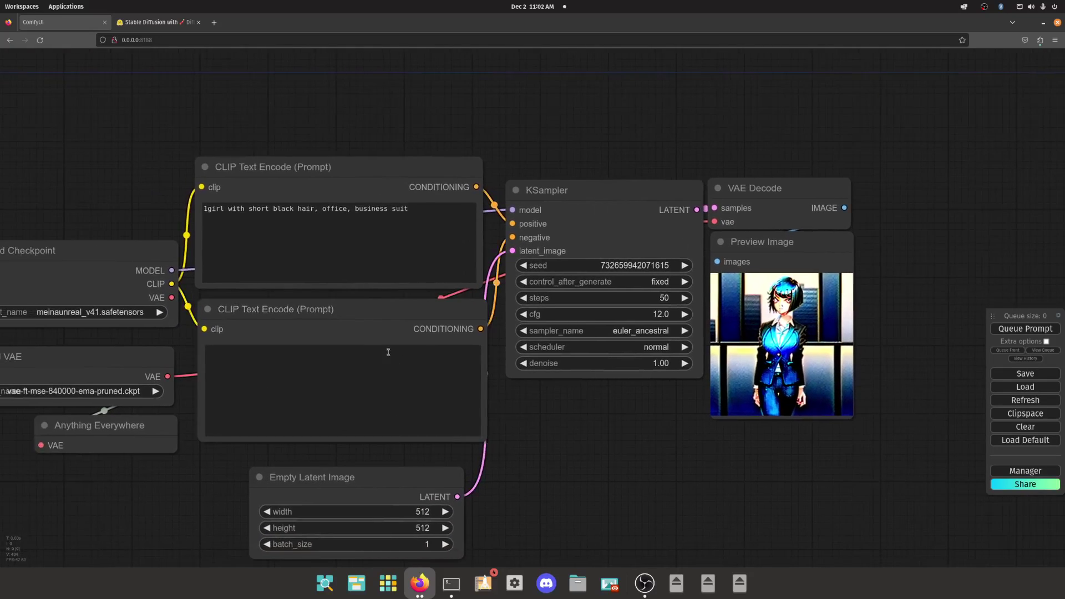
pyautogui.click(353, 372)
pyautogui.moveTo(308, 318)
pyautogui.mouseDown()
pyautogui.moveTo(335, 316)
pyautogui.moveTo(305, 321)
pyautogui.mouseUp()
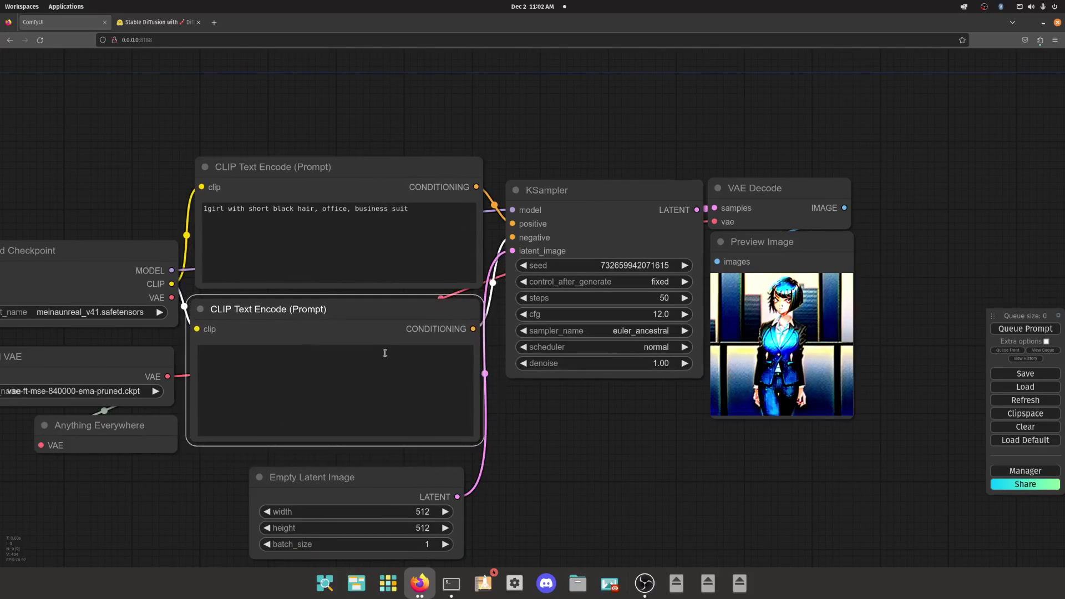
pyautogui.moveTo(915, 289); pyautogui.dragTo(635, 240)
pyautogui.scroll(-4, 633, 283)
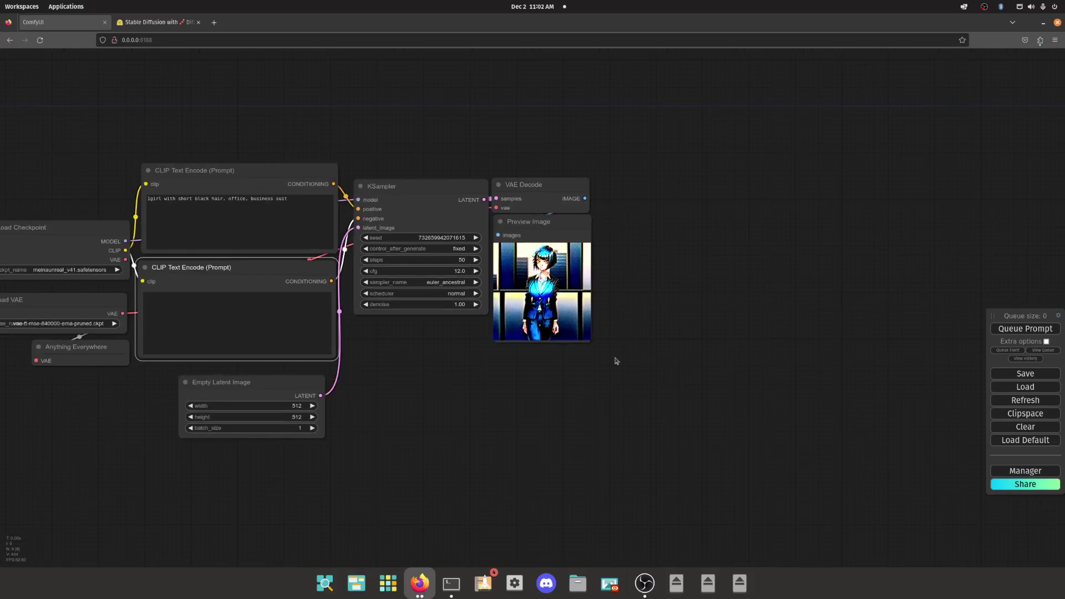
pyautogui.moveTo(583, 355); pyautogui.dragTo(775, 377)
pyautogui.scroll(18, 358, 432)
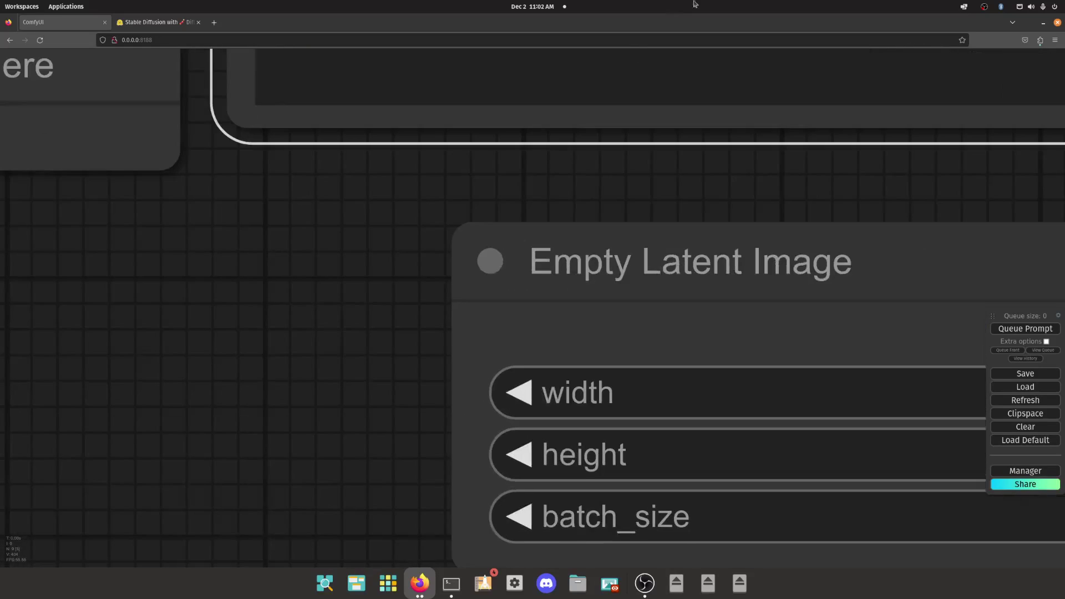
pyautogui.scroll(-10, 308, 305)
pyautogui.moveTo(299, 337); pyautogui.dragTo(302, 457)
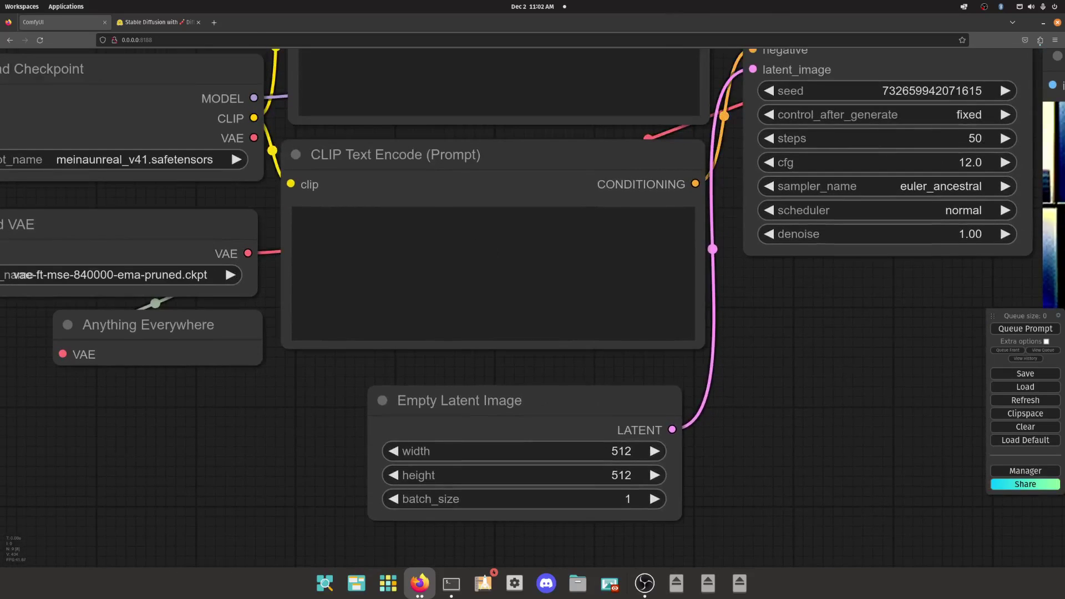